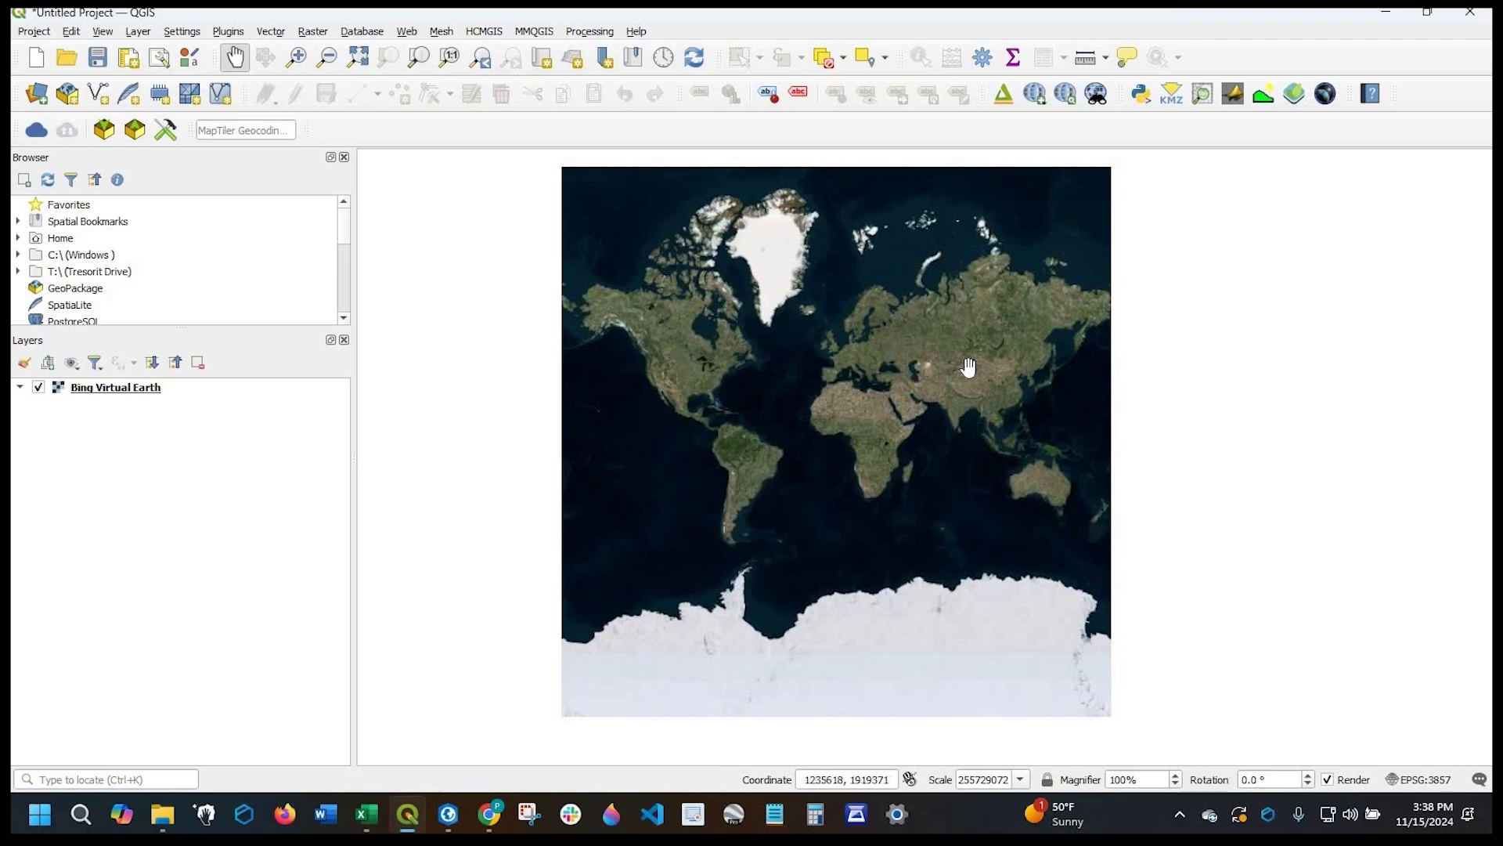
Zoom the satellite map in to the Himalayas and the plains south of them, at a scale of about 1:4,000,000.
scroll(939, 372, "up", 2)
left_click_drag(925, 583, 1054, 503)
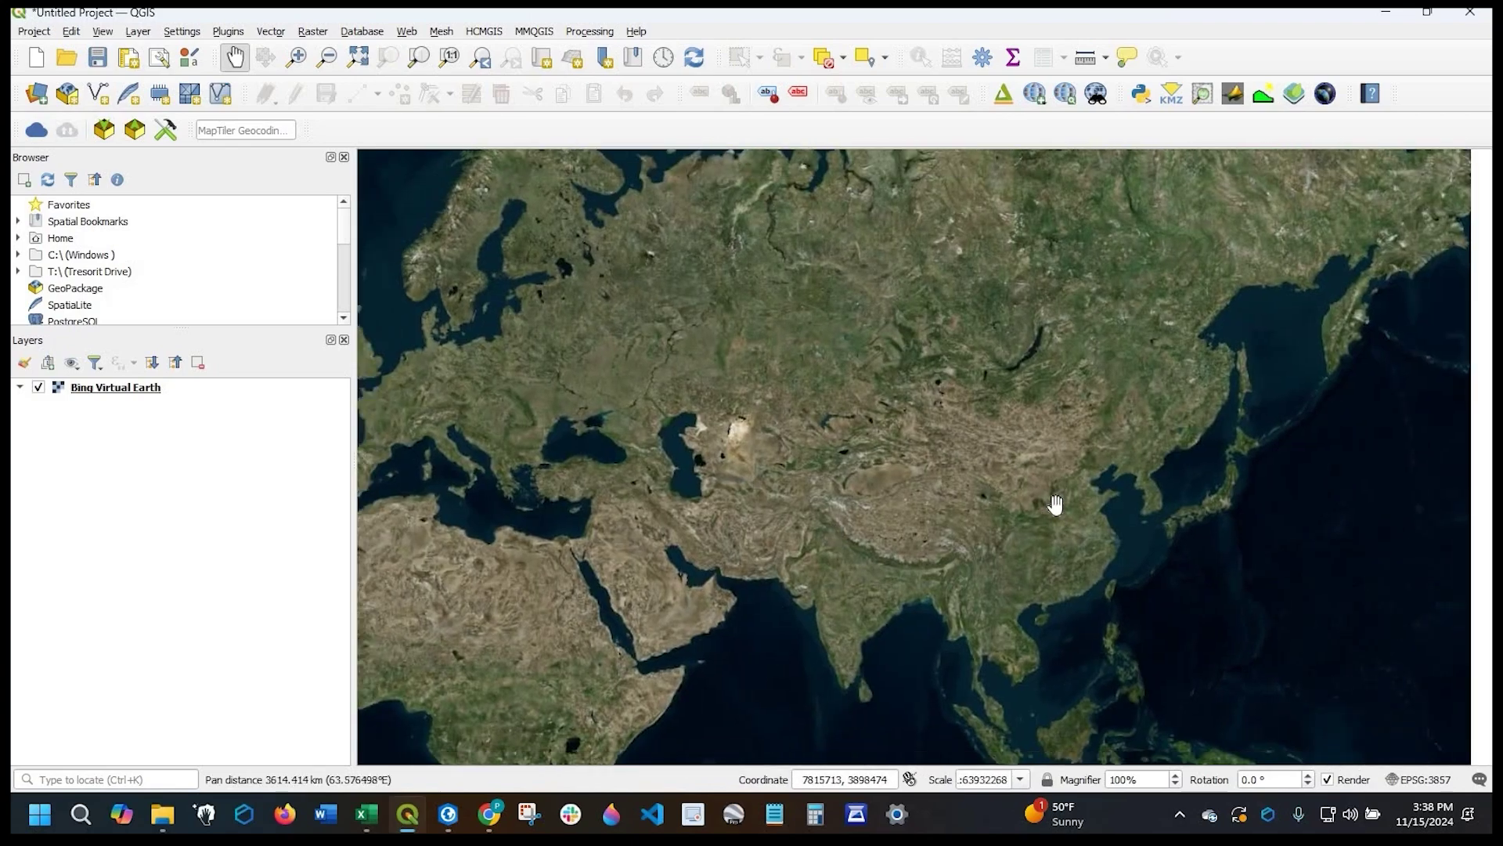
scroll(1010, 431, "up", 3)
left_click_drag(1122, 569, 850, 368)
scroll(890, 486, "up", 1)
left_click_drag(1180, 368, 1179, 362)
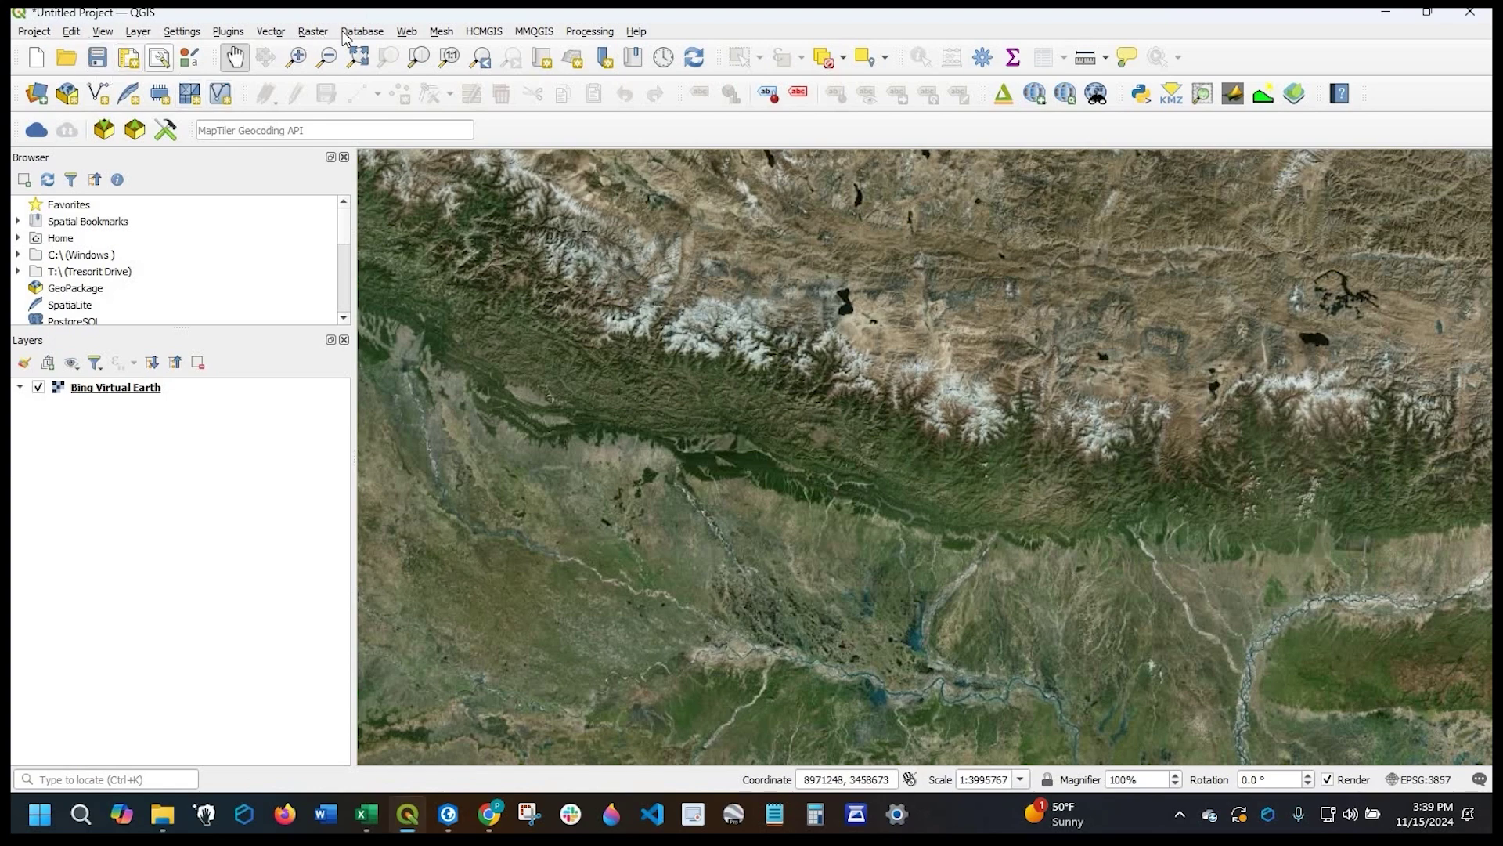
Open the plugin manager and look through its plugin categories, returning to the list of all plugins.
left_click(230, 33)
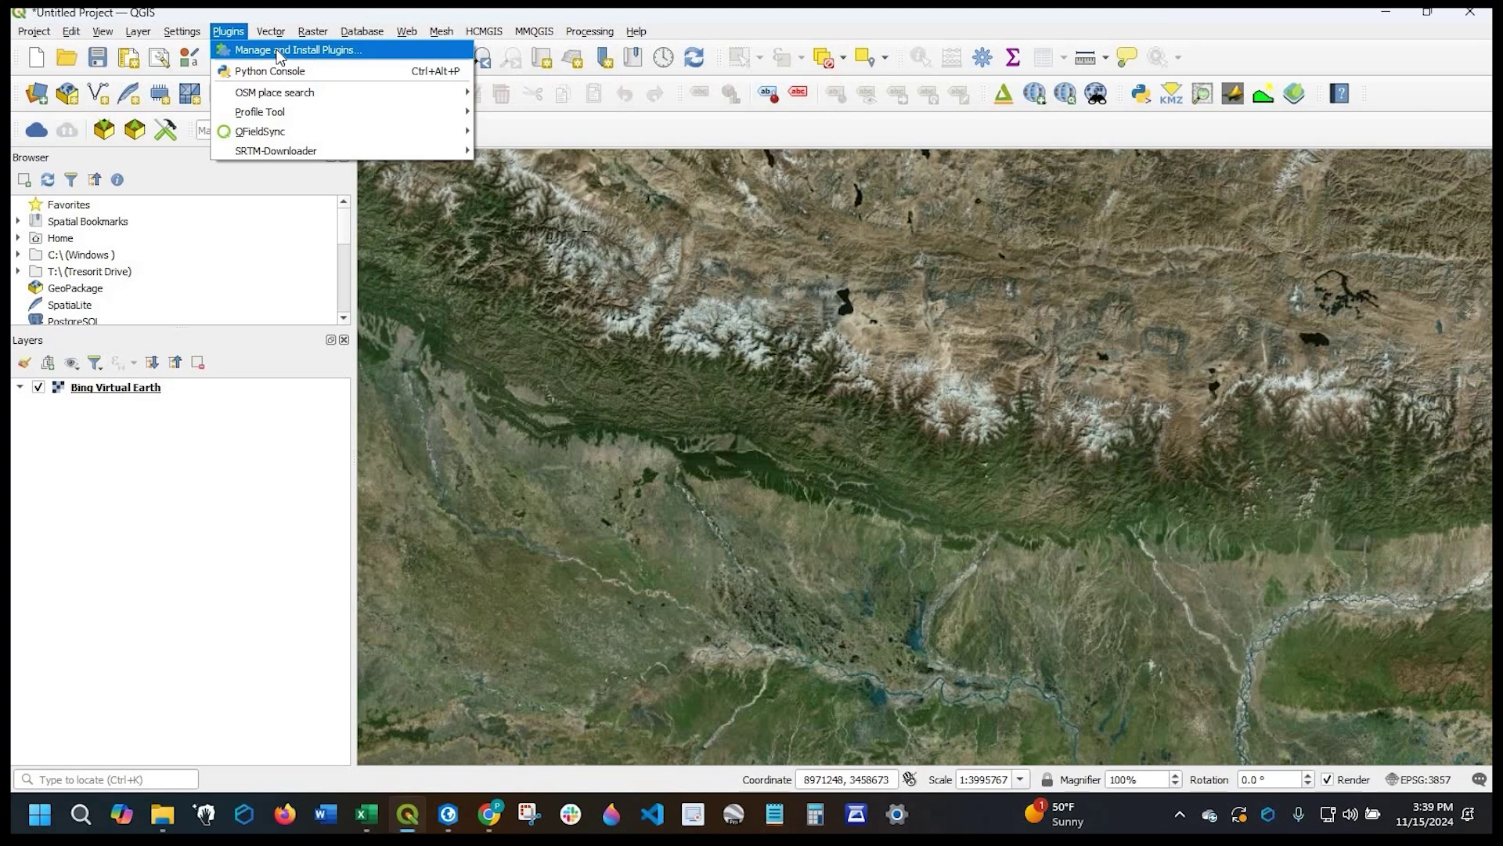
left_click(278, 52)
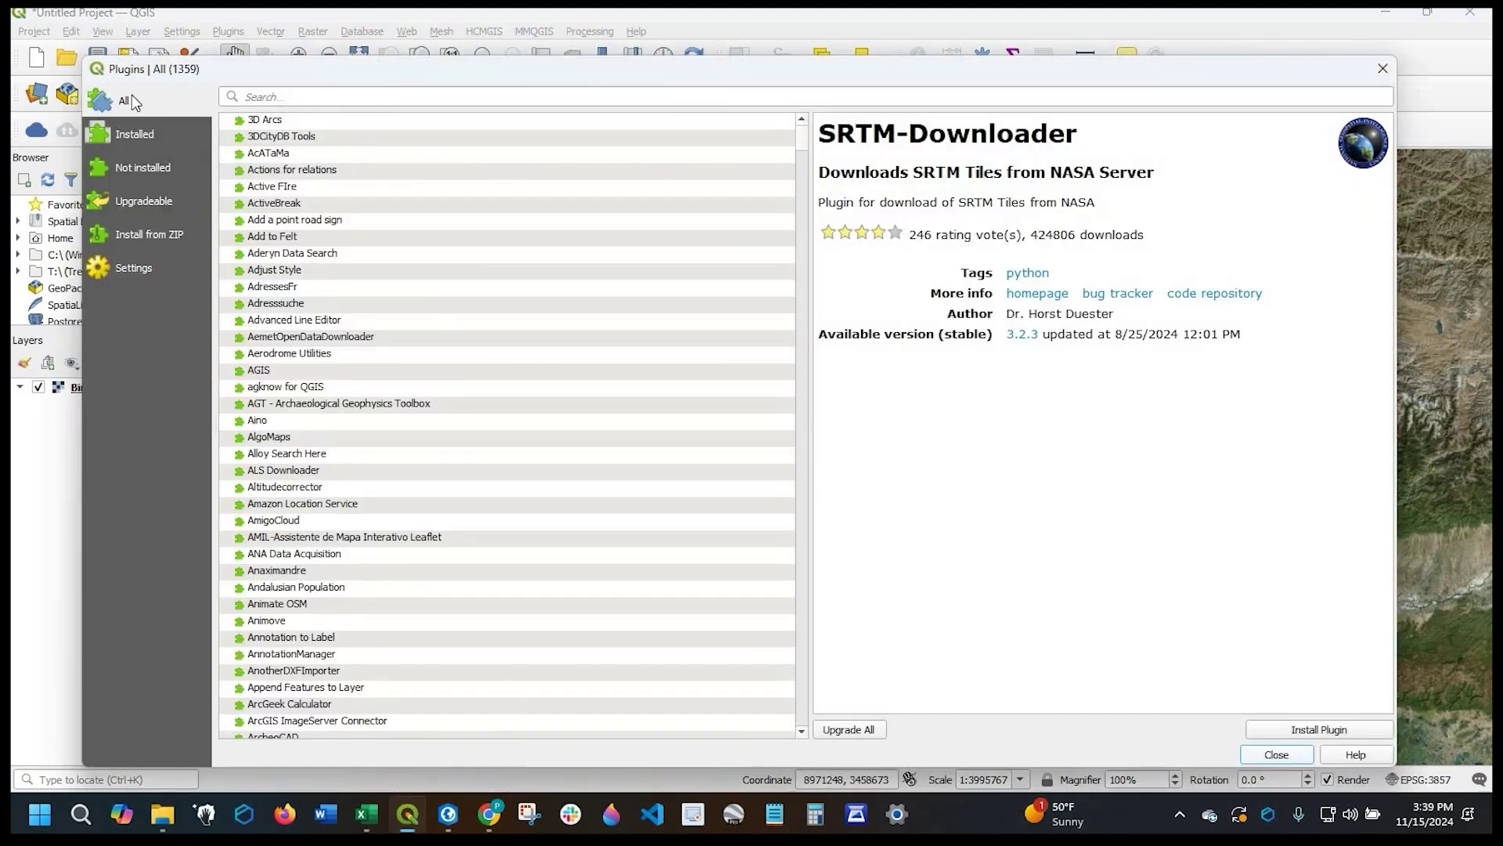
left_click(125, 135)
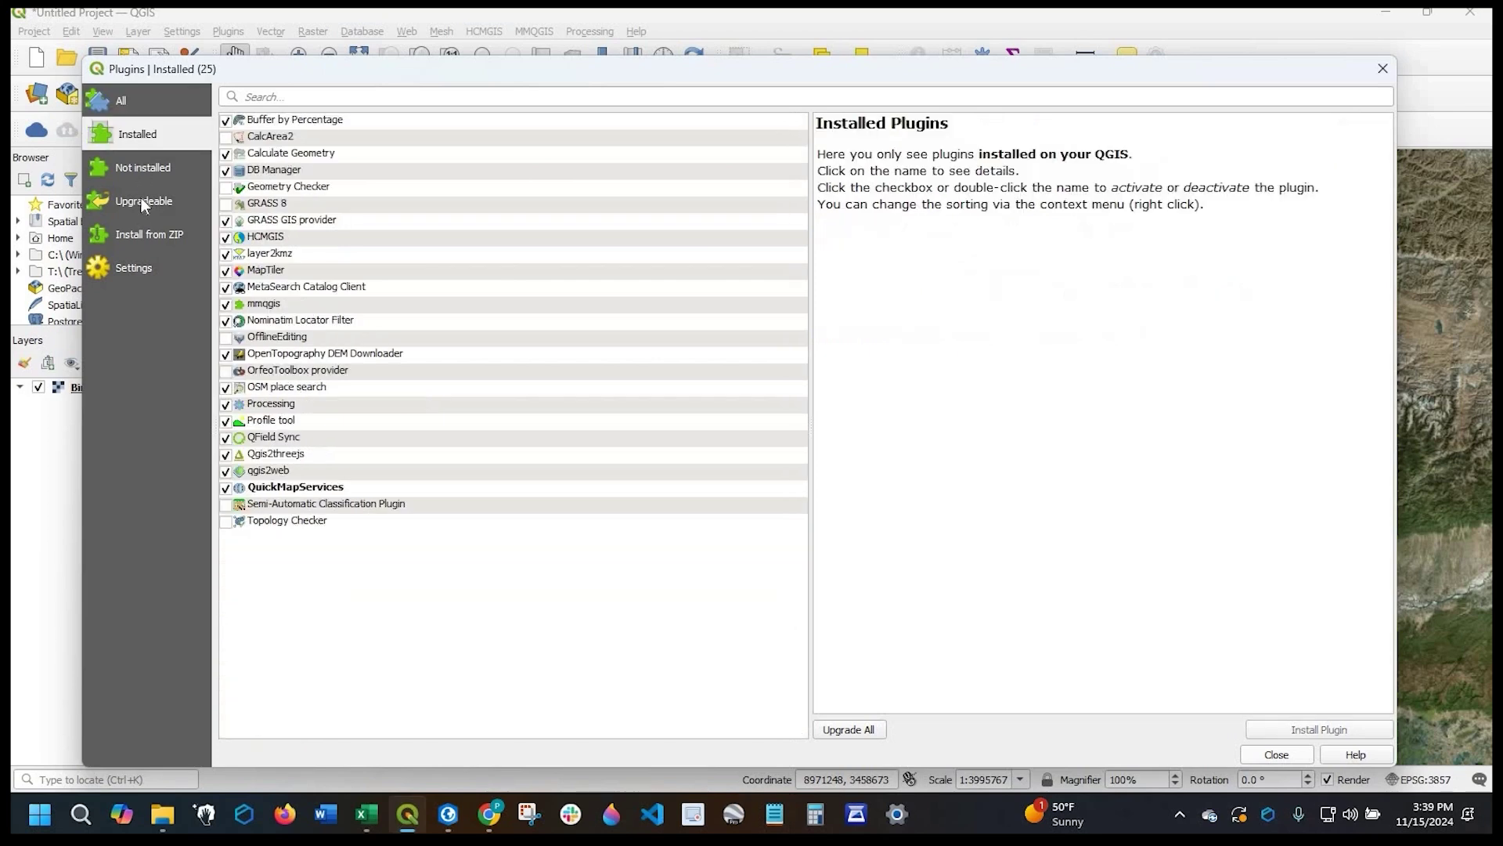
key("Down")
key("Down")
key("Down")
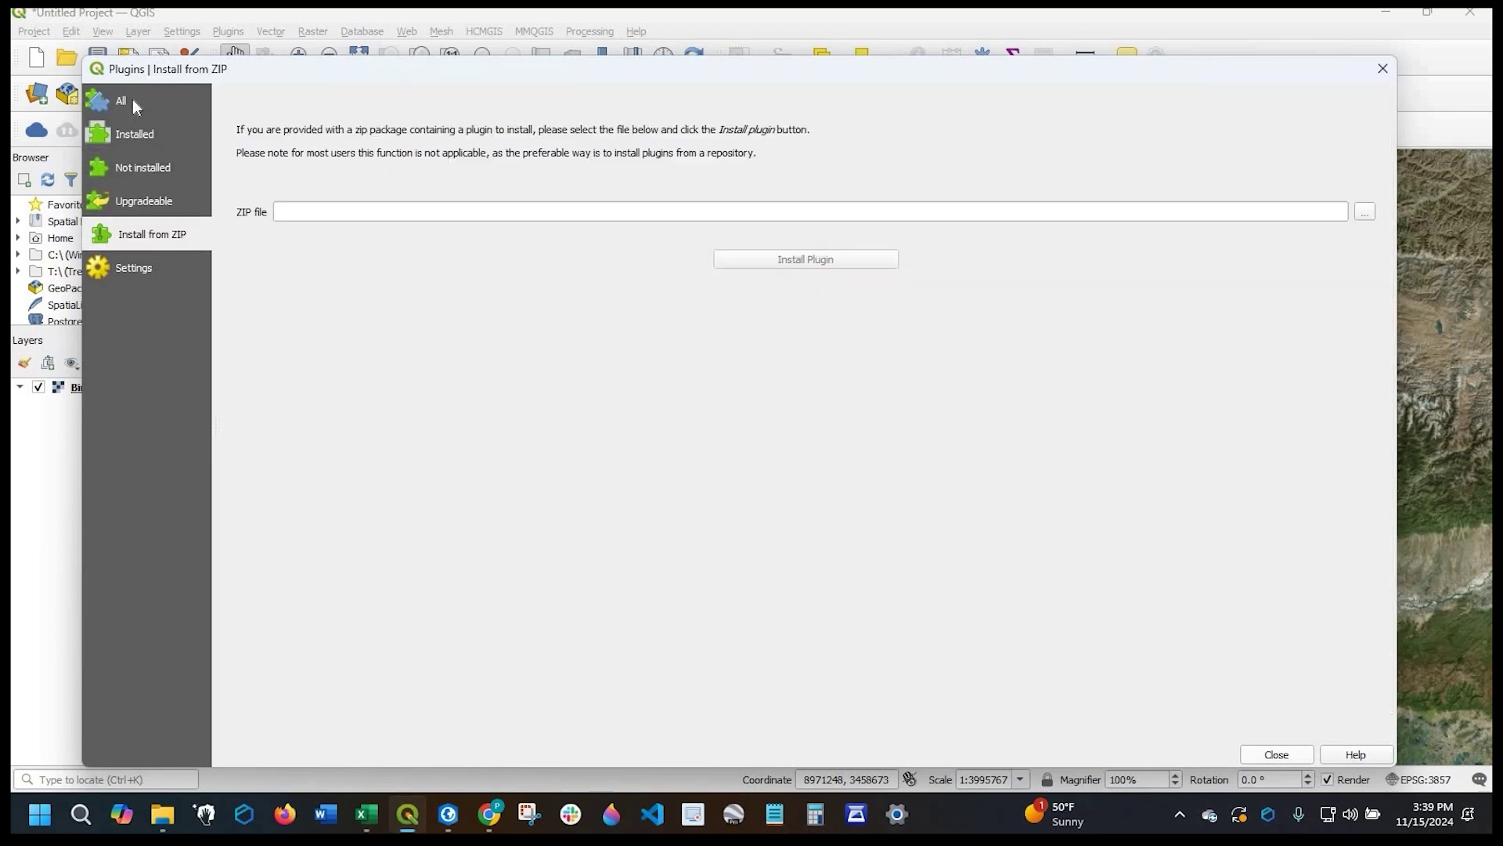
key("Up")
key("Up")
key("Up")
key("Up")
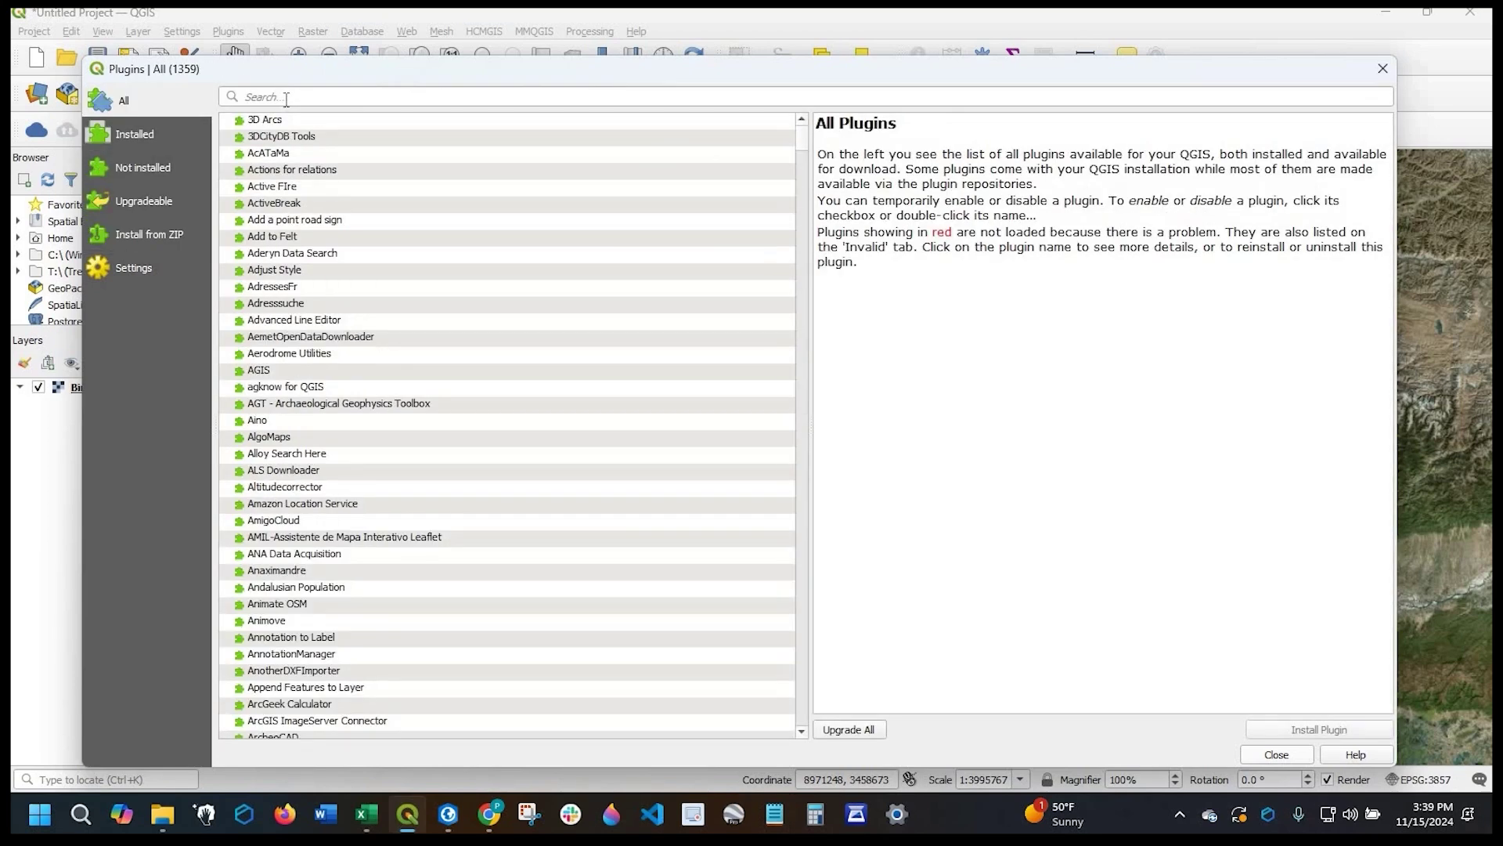
Search the plugins for "SRT", install SRTM-Downloader and close the plugin manager.
left_click(287, 97)
type("SRT")
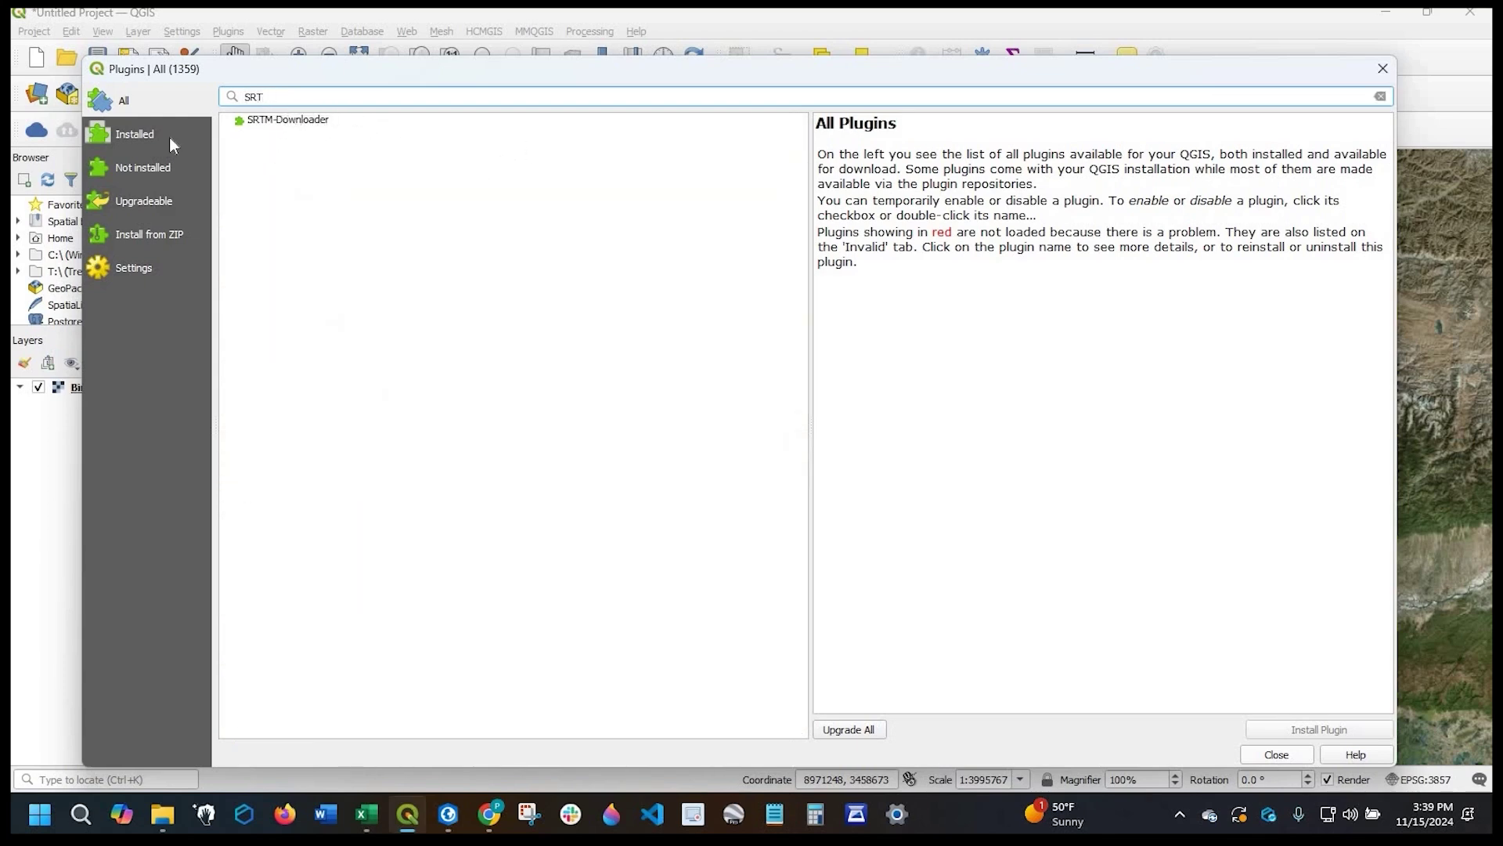
left_click(290, 121)
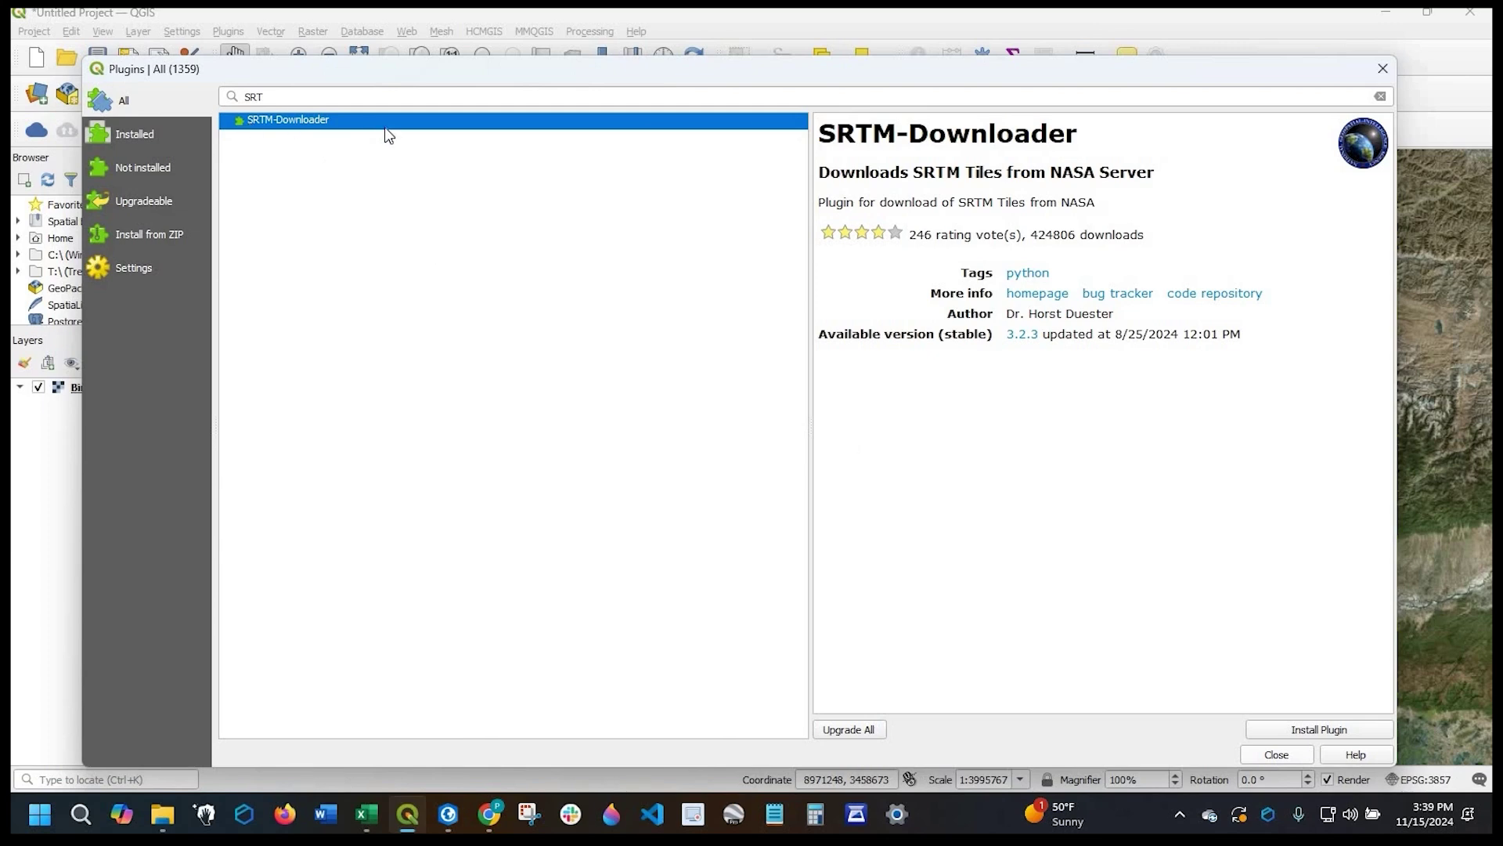
left_click(1296, 726)
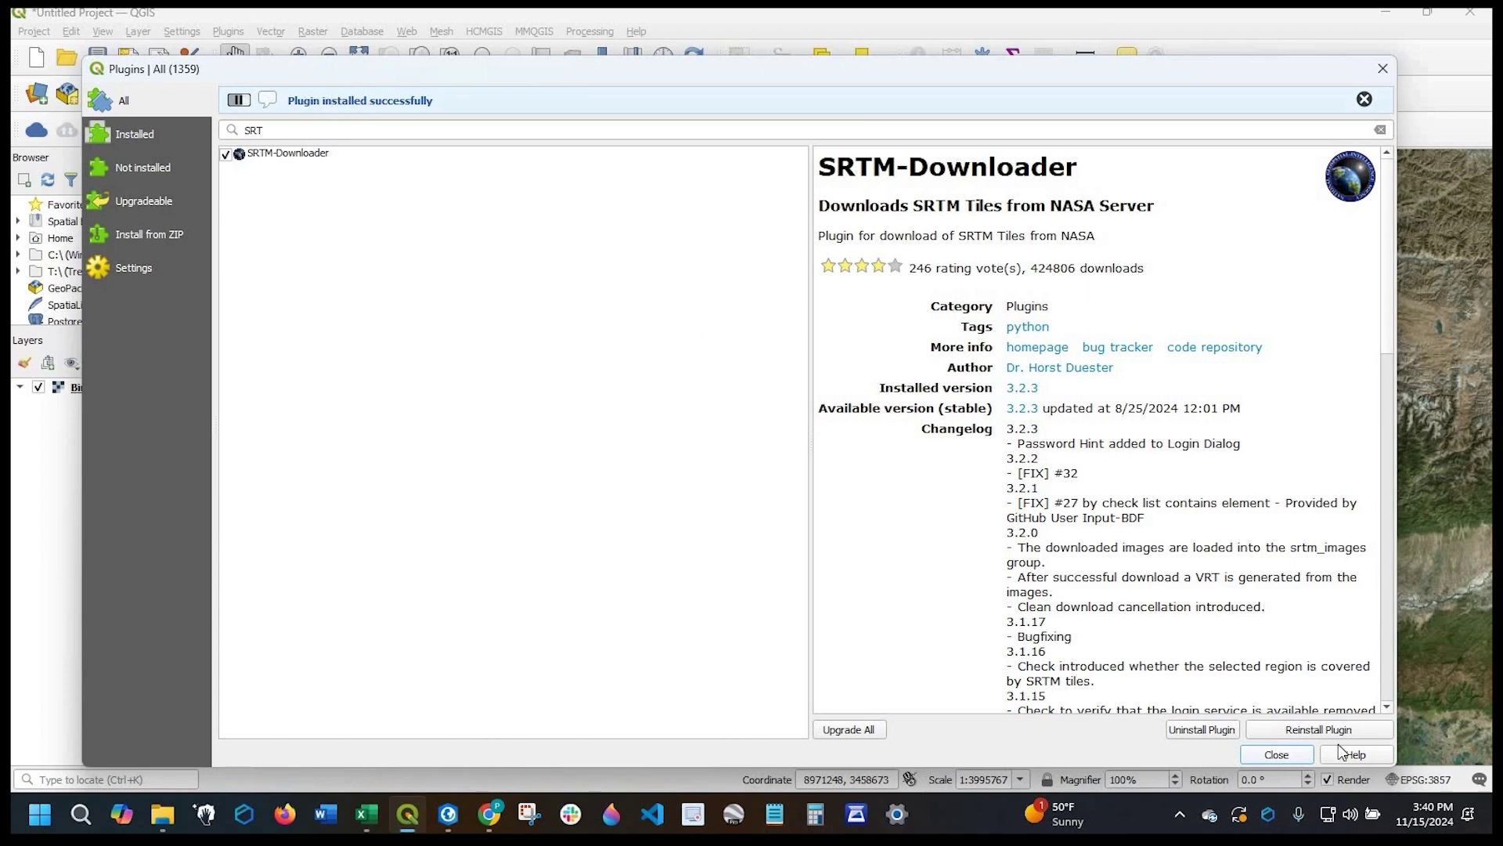
left_click(1284, 754)
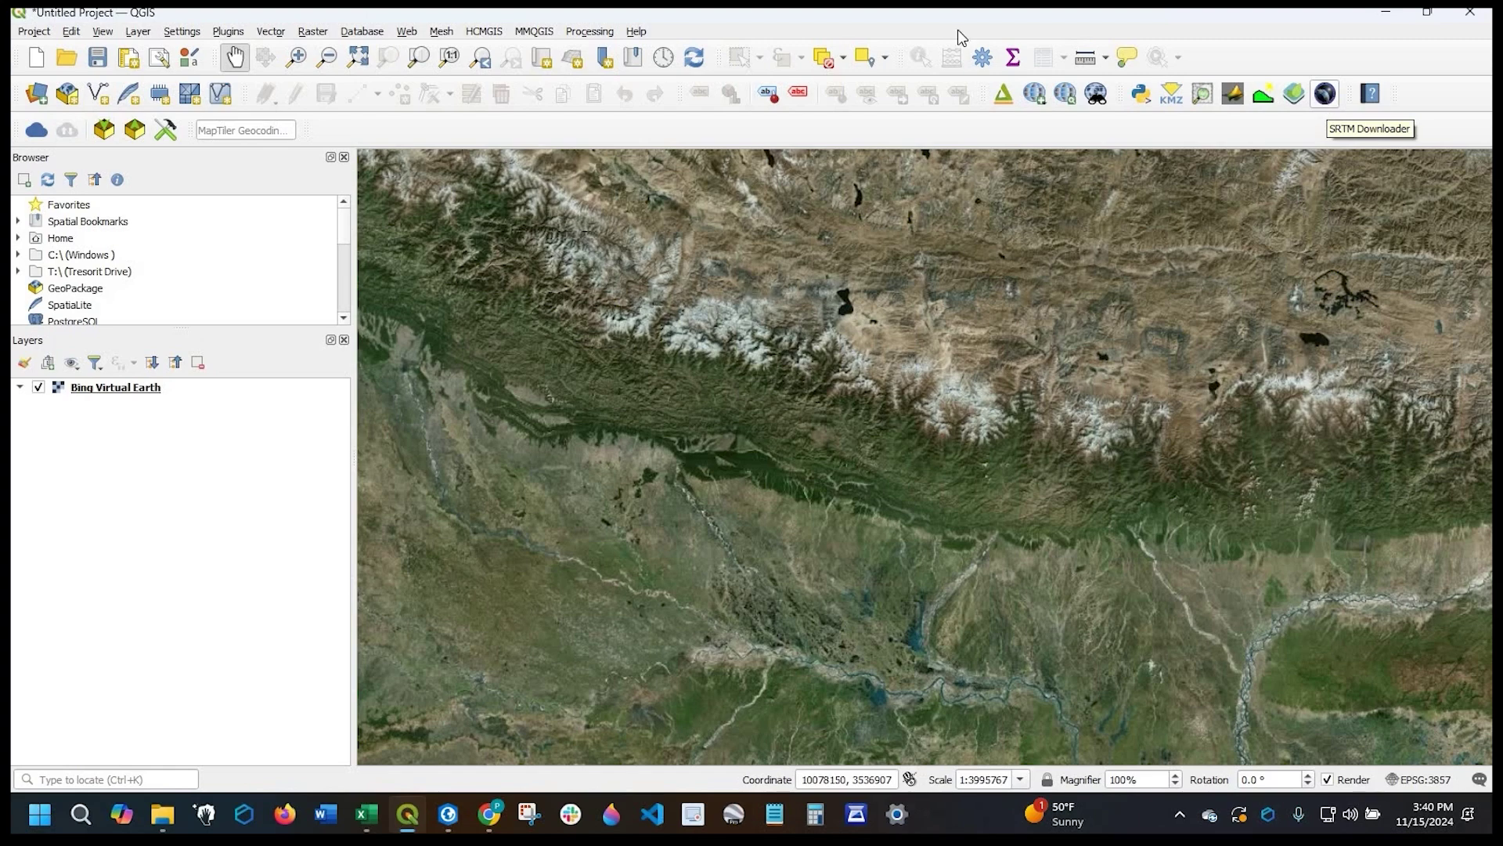
Open SRTM Downloader and set its download bounds to the current map canvas extent.
left_click(237, 32)
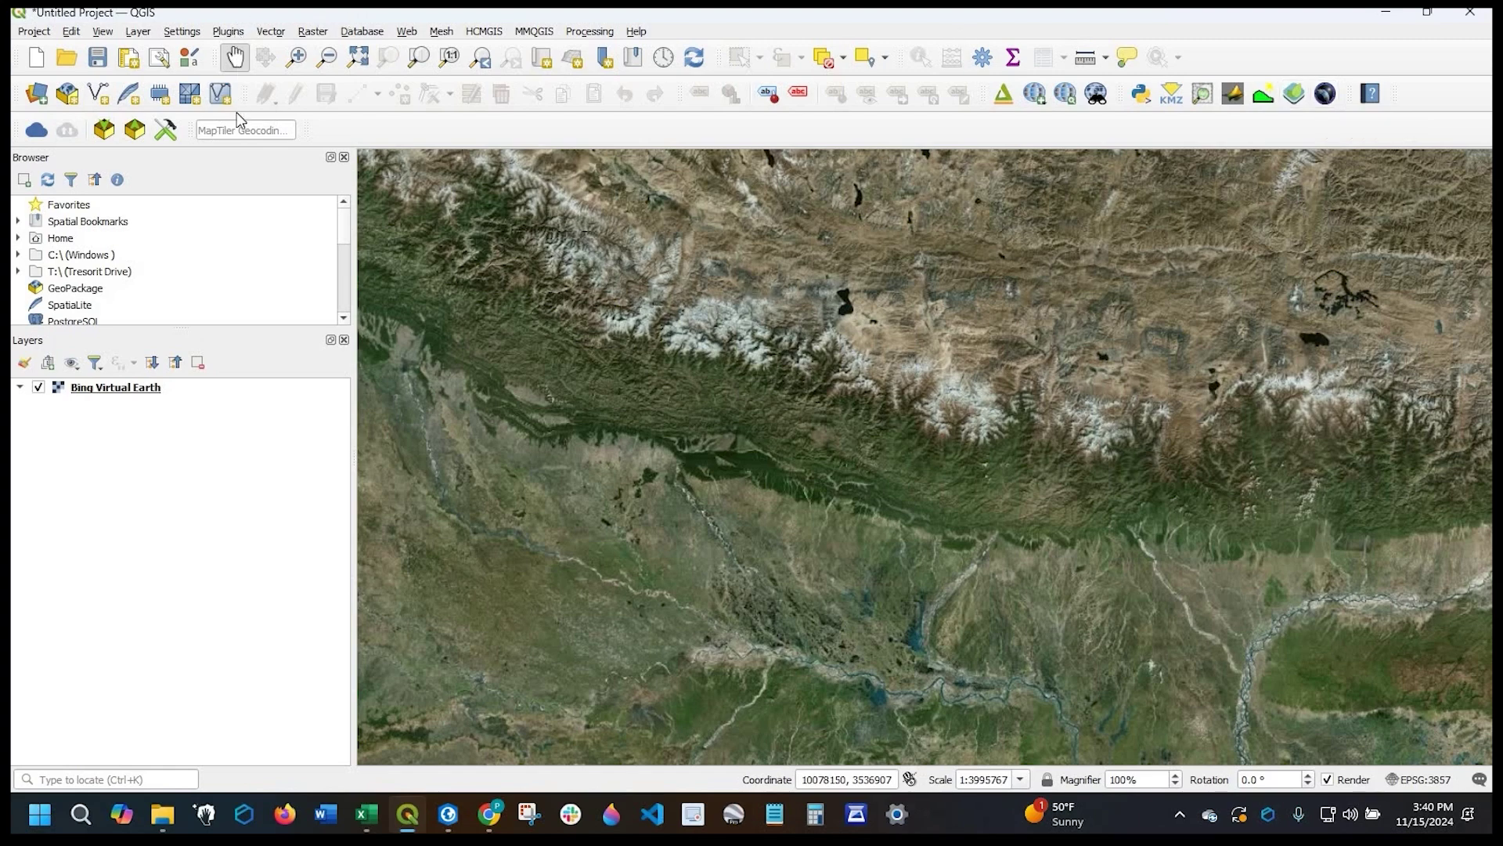
mouse_move(284, 149)
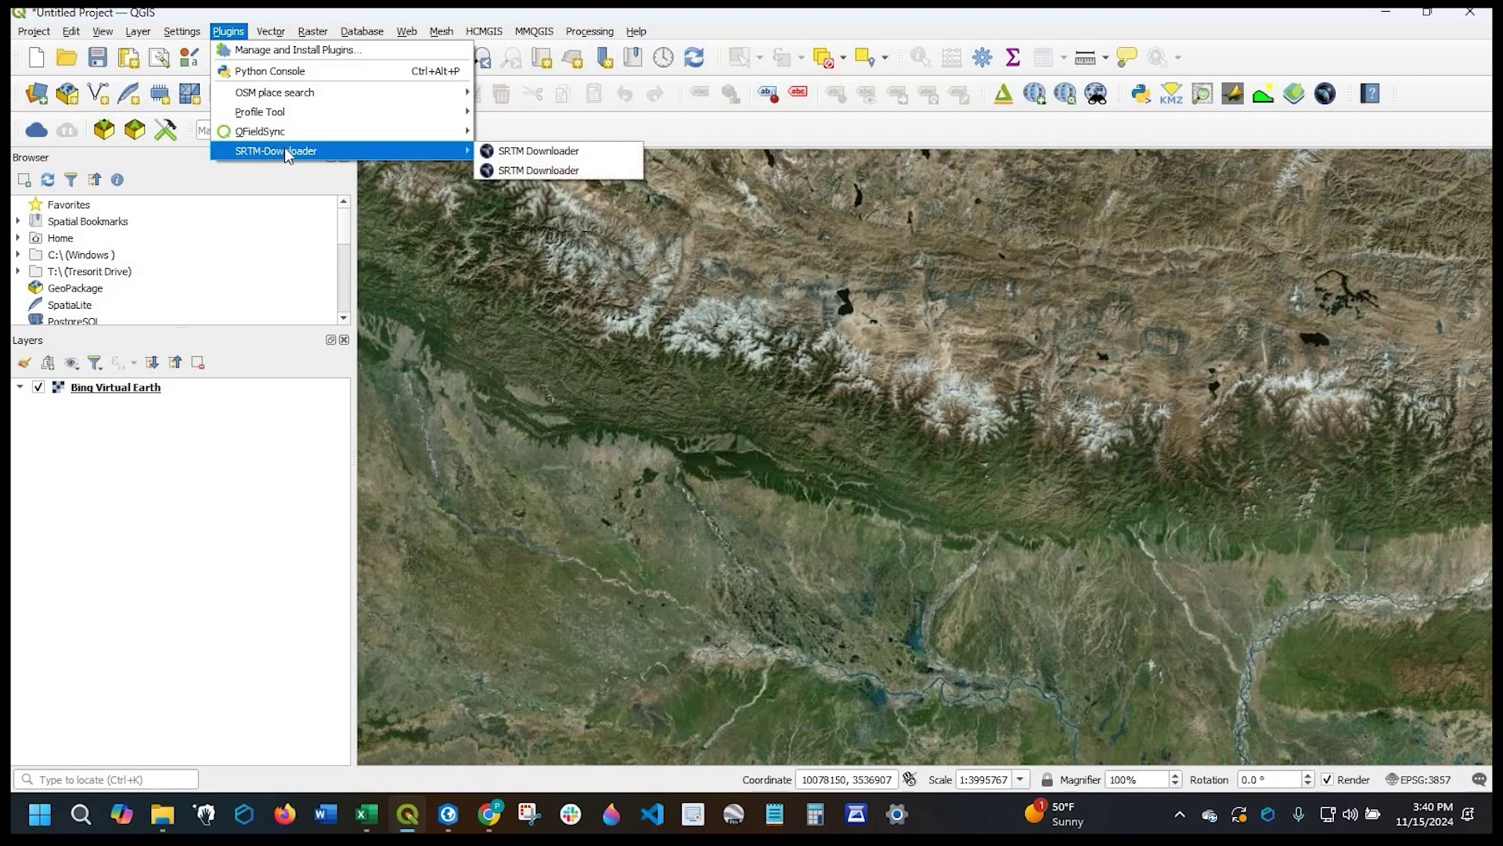
left_click(1324, 96)
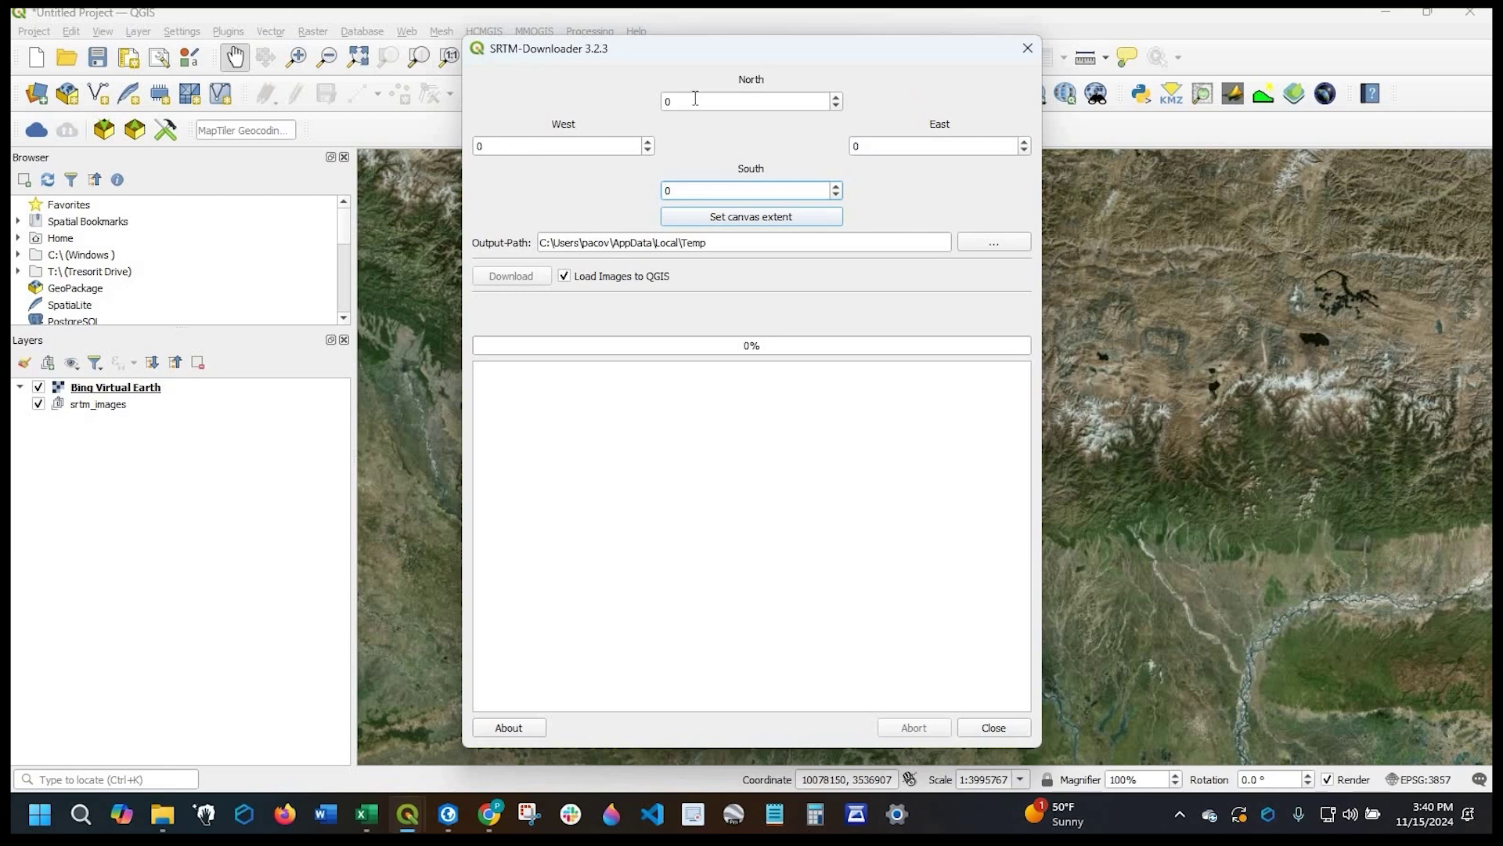
key("Tab")
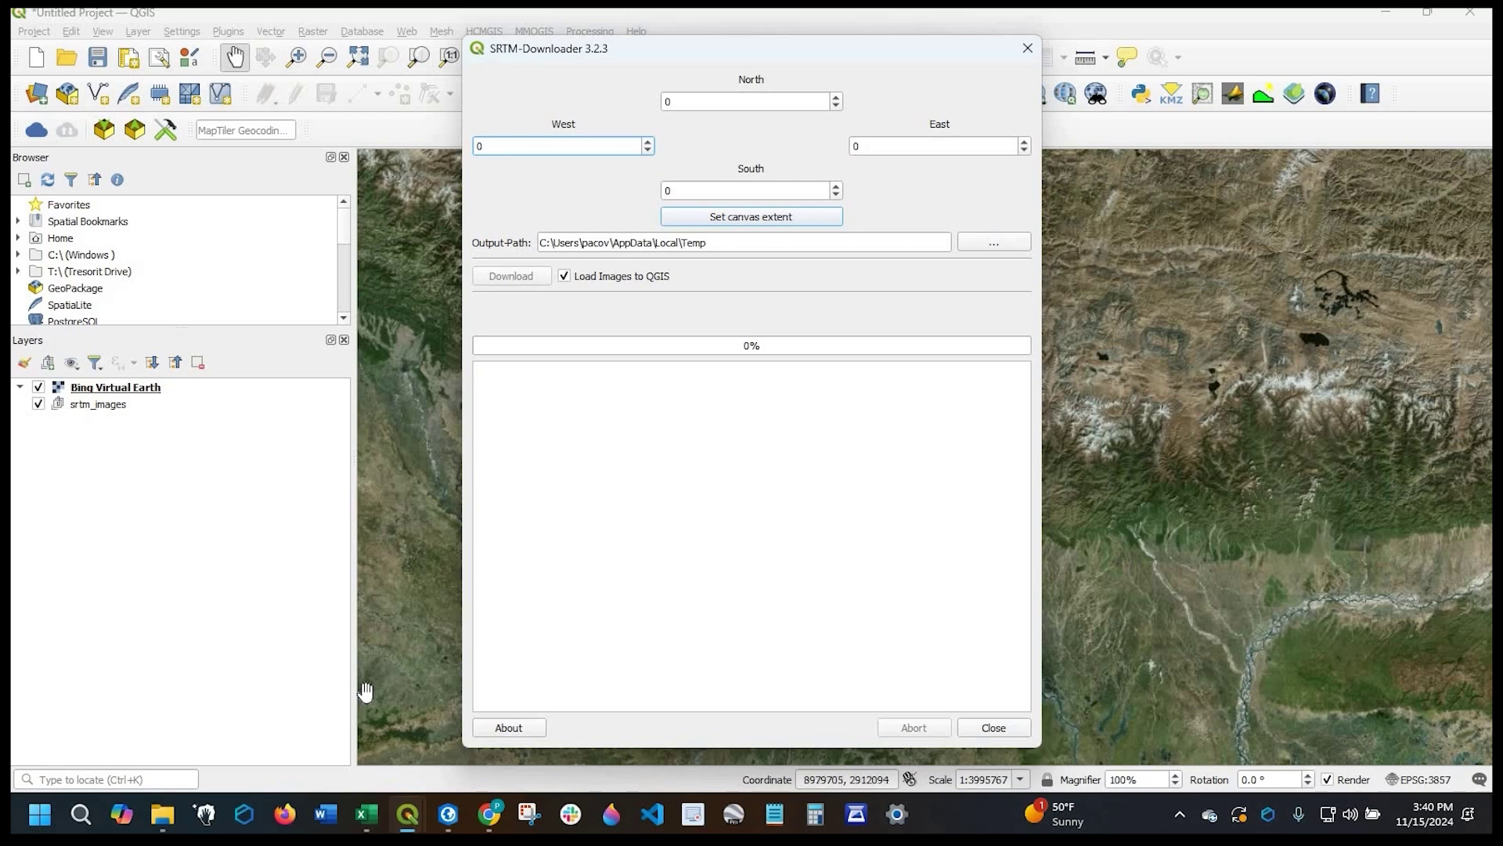
left_click(747, 223)
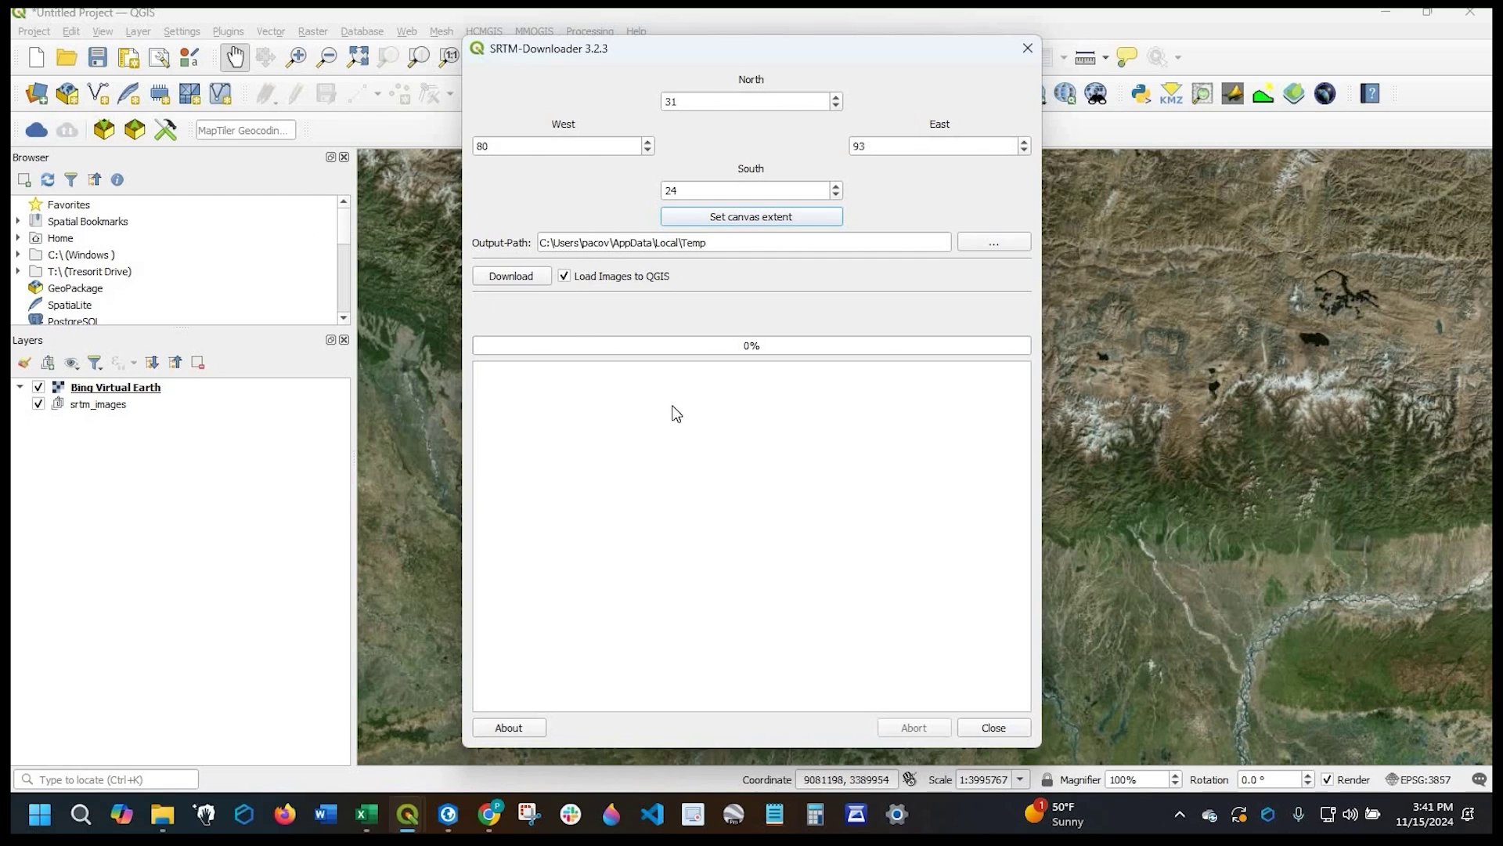
Download the SRTM tiles into the project, signing in with the Earthdata username and password, and close the downloader once it finishes.
left_click(527, 280)
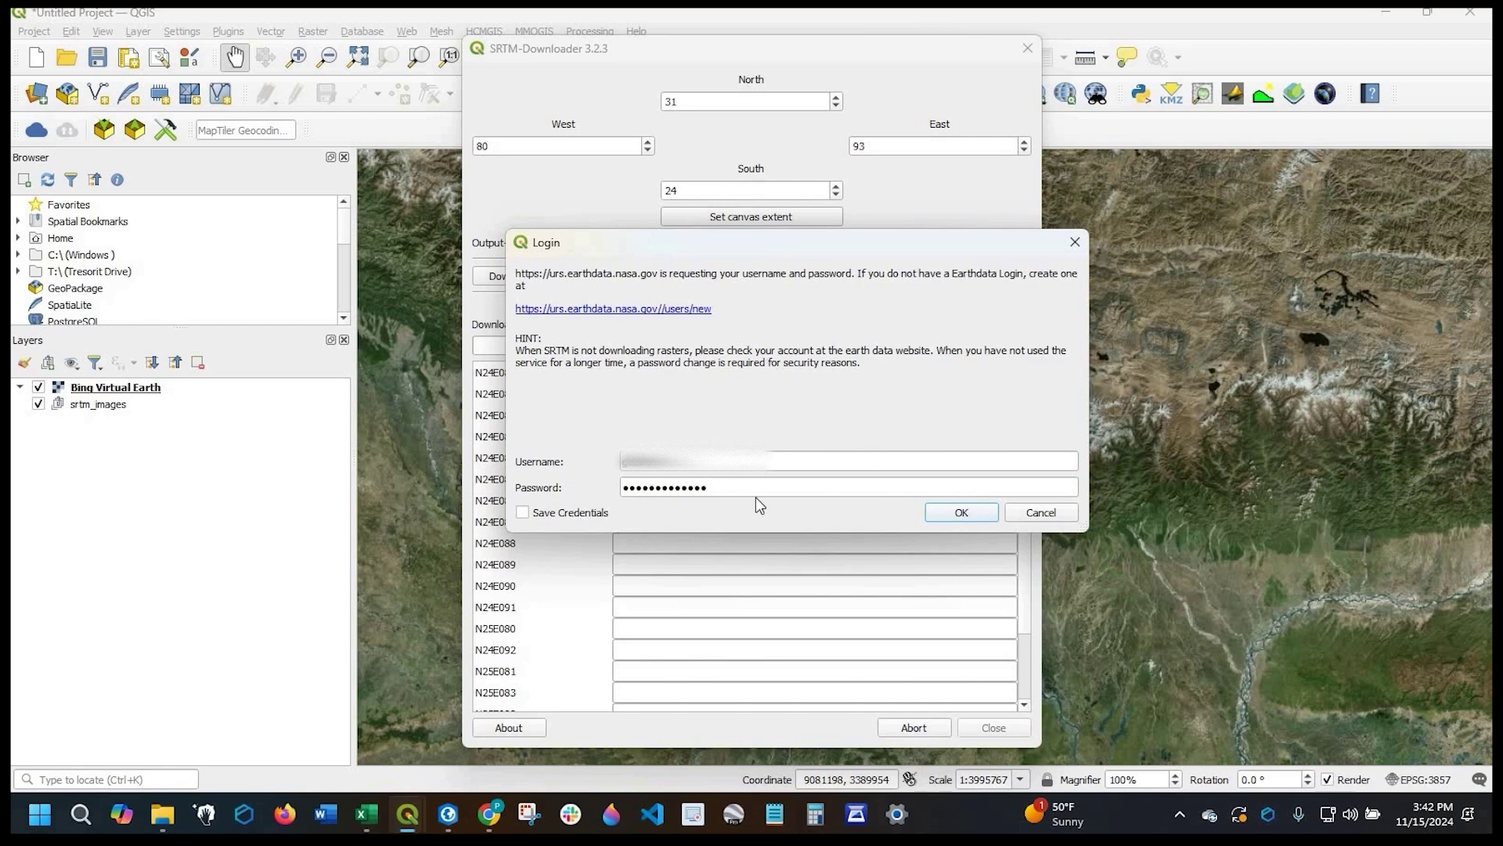
left_click(962, 514)
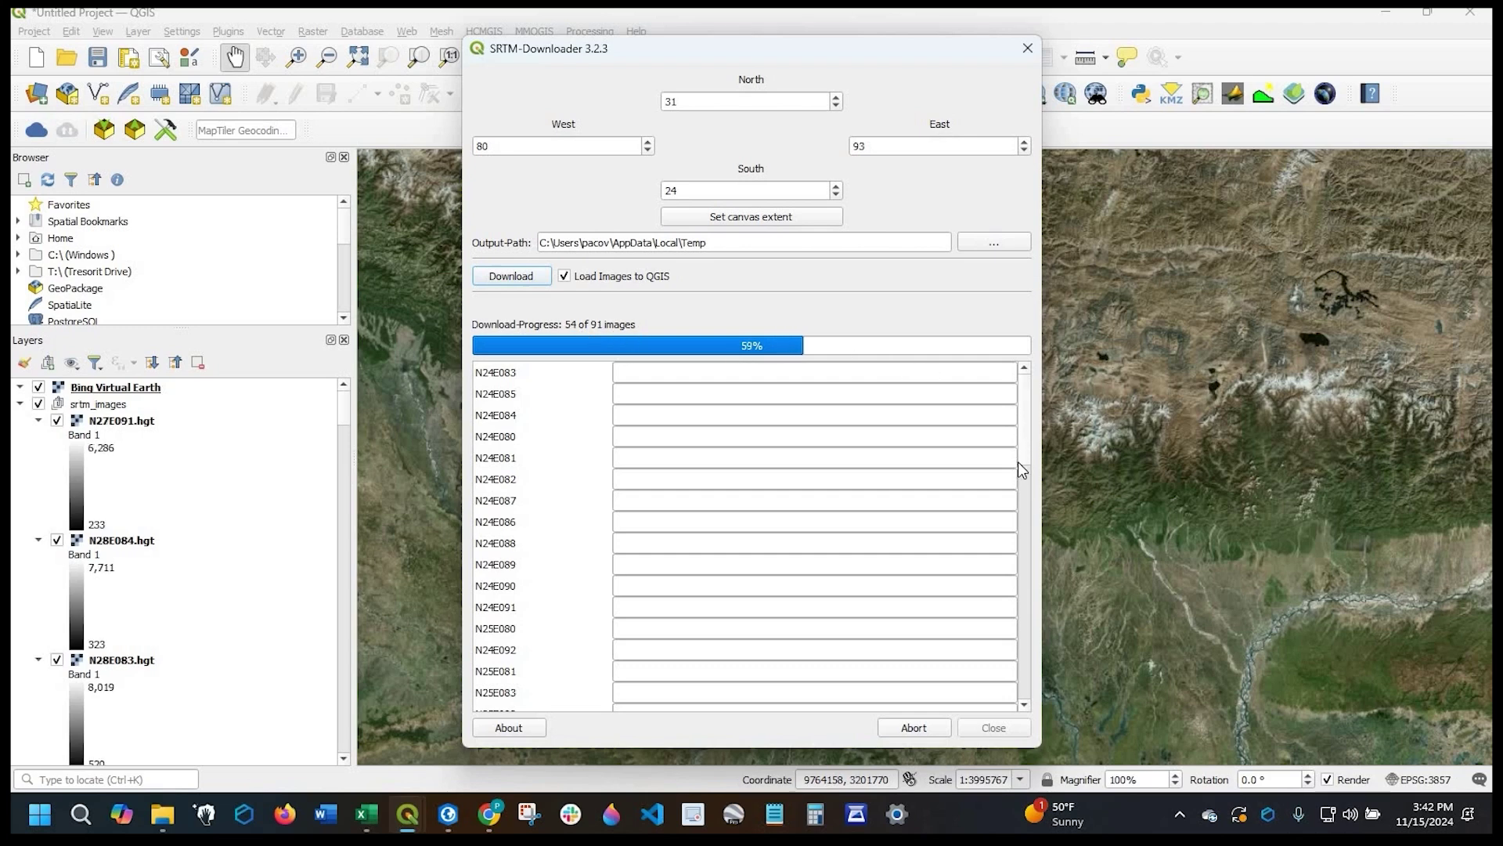
scroll(1022, 517, "down", 5)
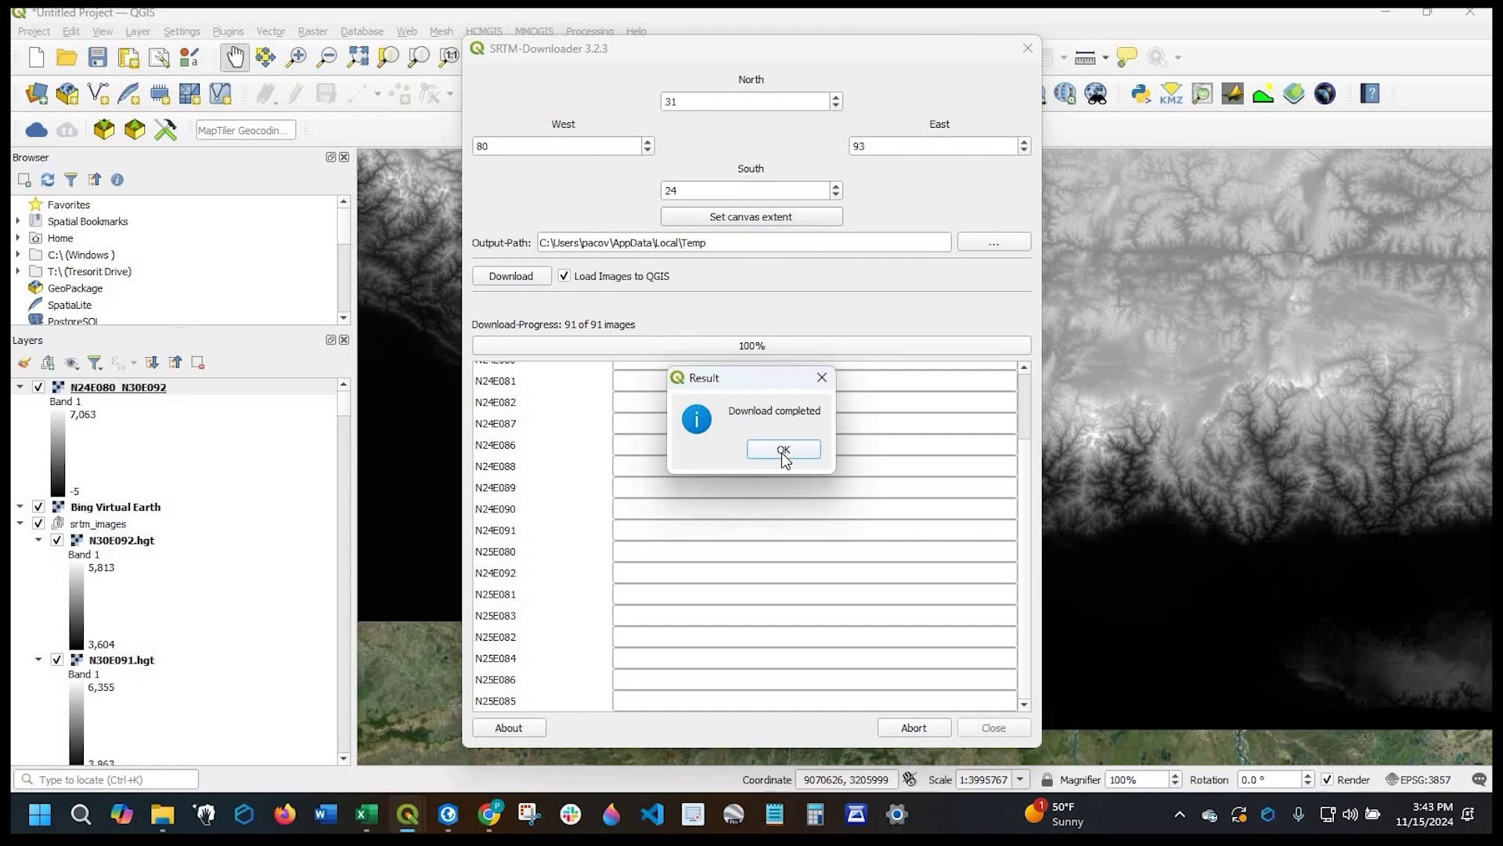
left_click(781, 452)
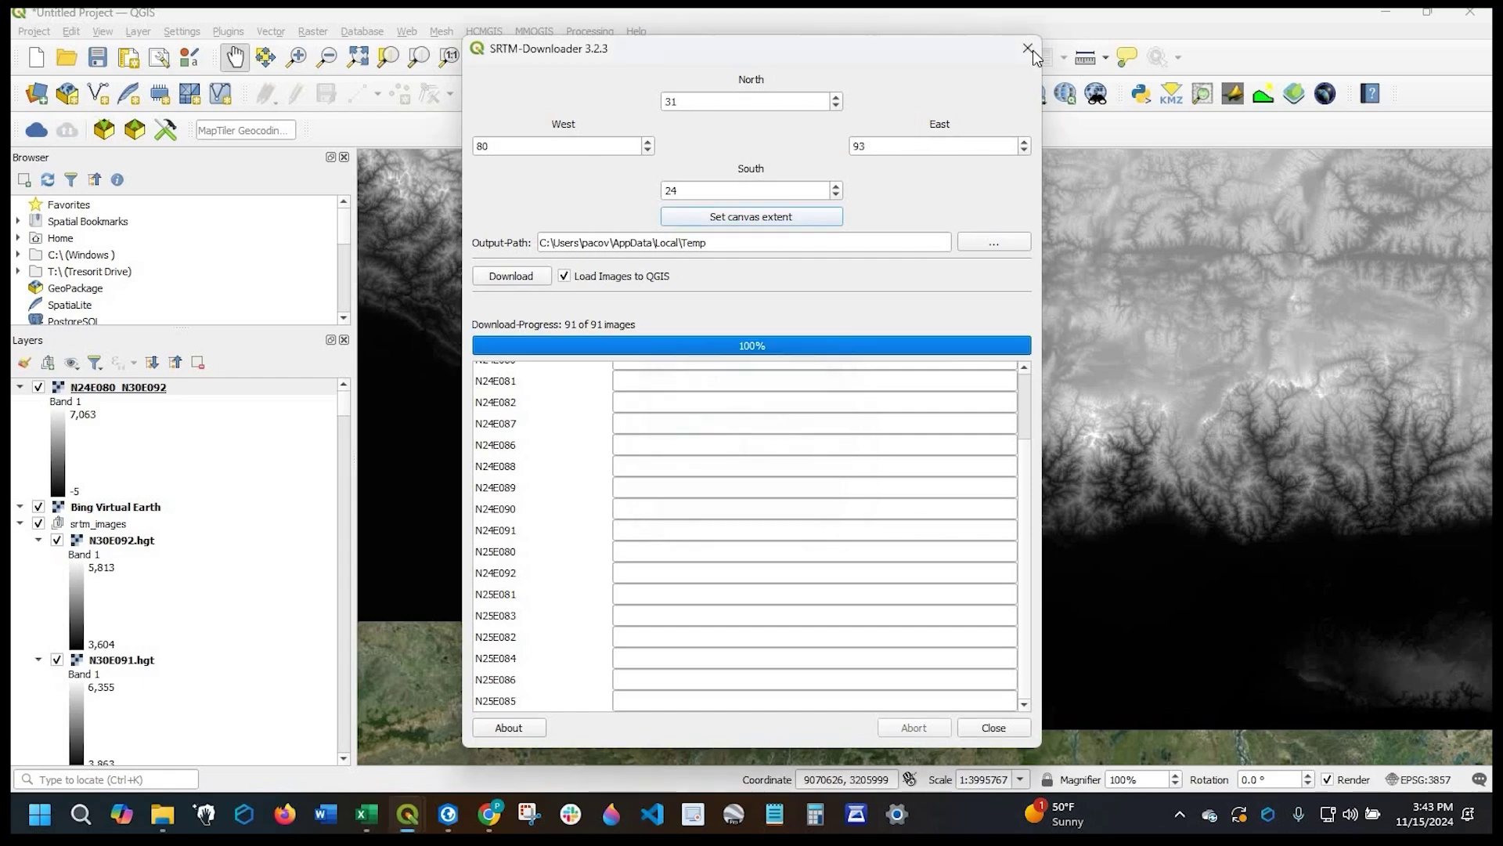
left_click(1028, 48)
Examine the coverage of the downloaded elevation mosaic on the map and the individual tile layers in the srtm_images group.
scroll(923, 378, "down", 2)
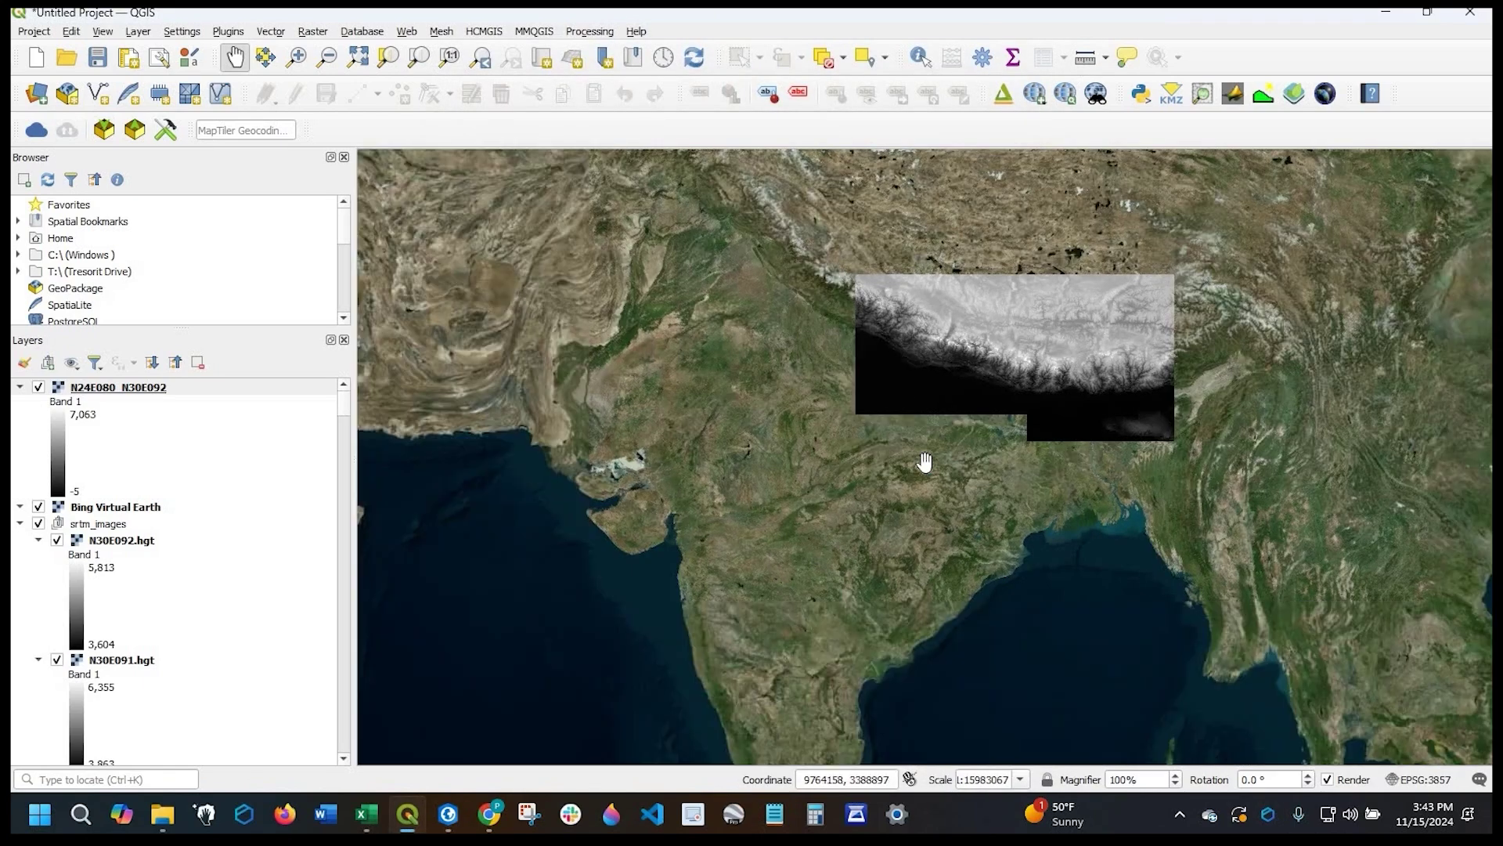
left_click_drag(1027, 395, 895, 481)
scroll(894, 481, "up", 1)
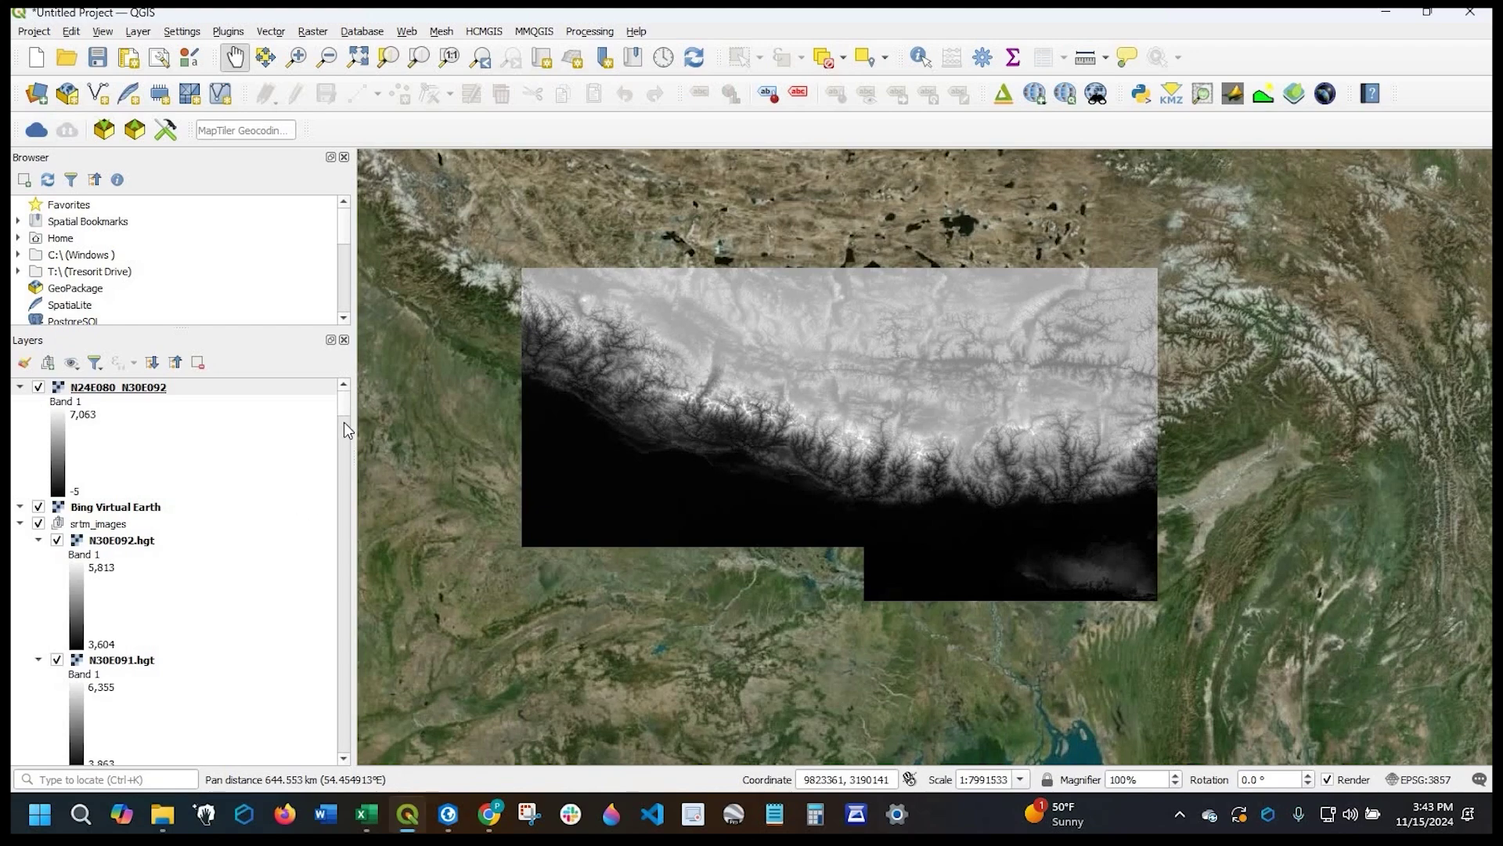
scroll(345, 438, "down", 10)
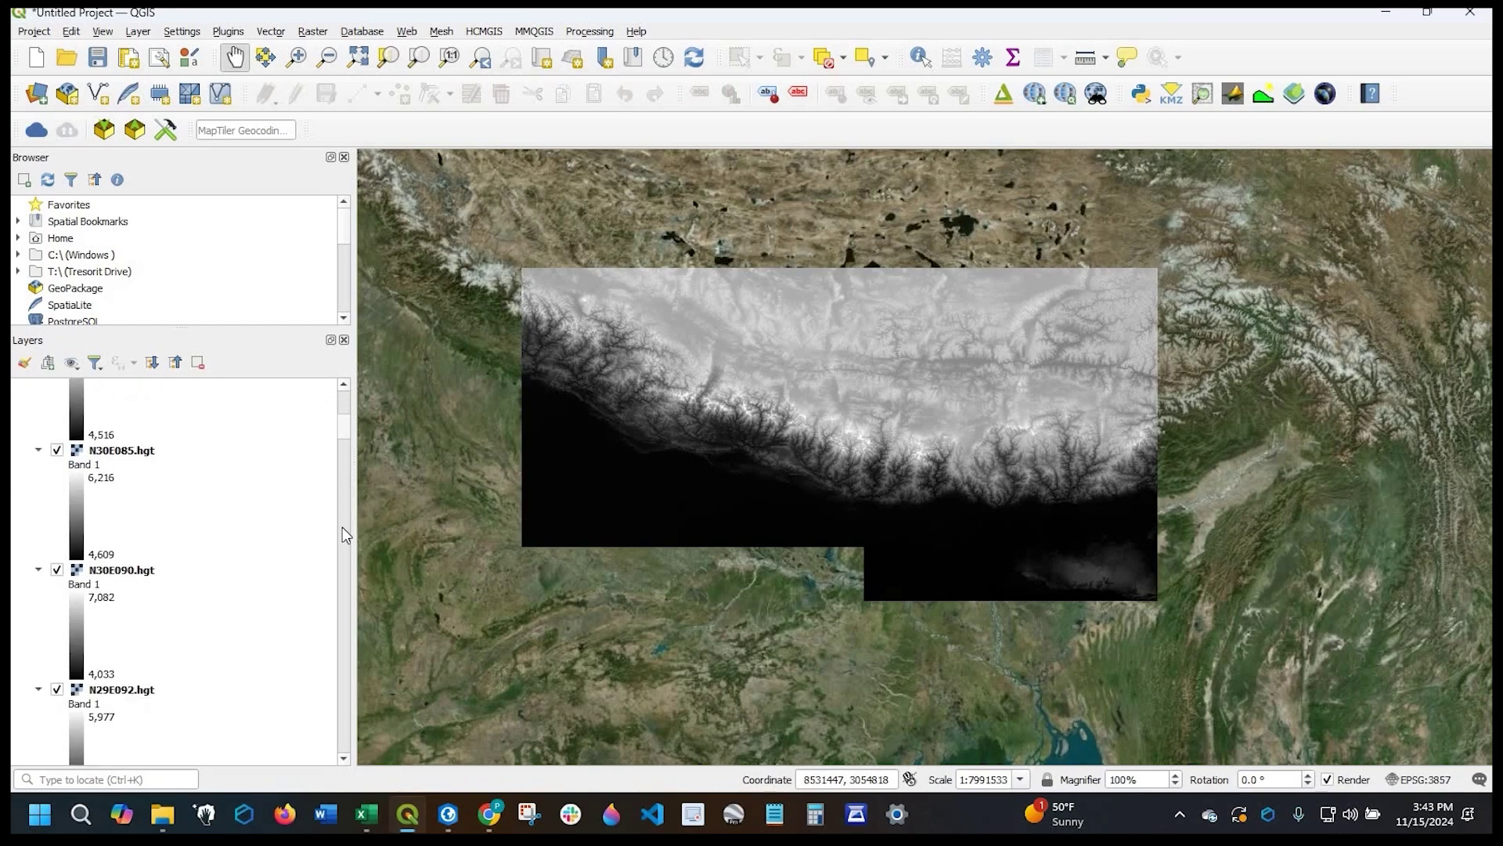
scroll(339, 584, "down", 15)
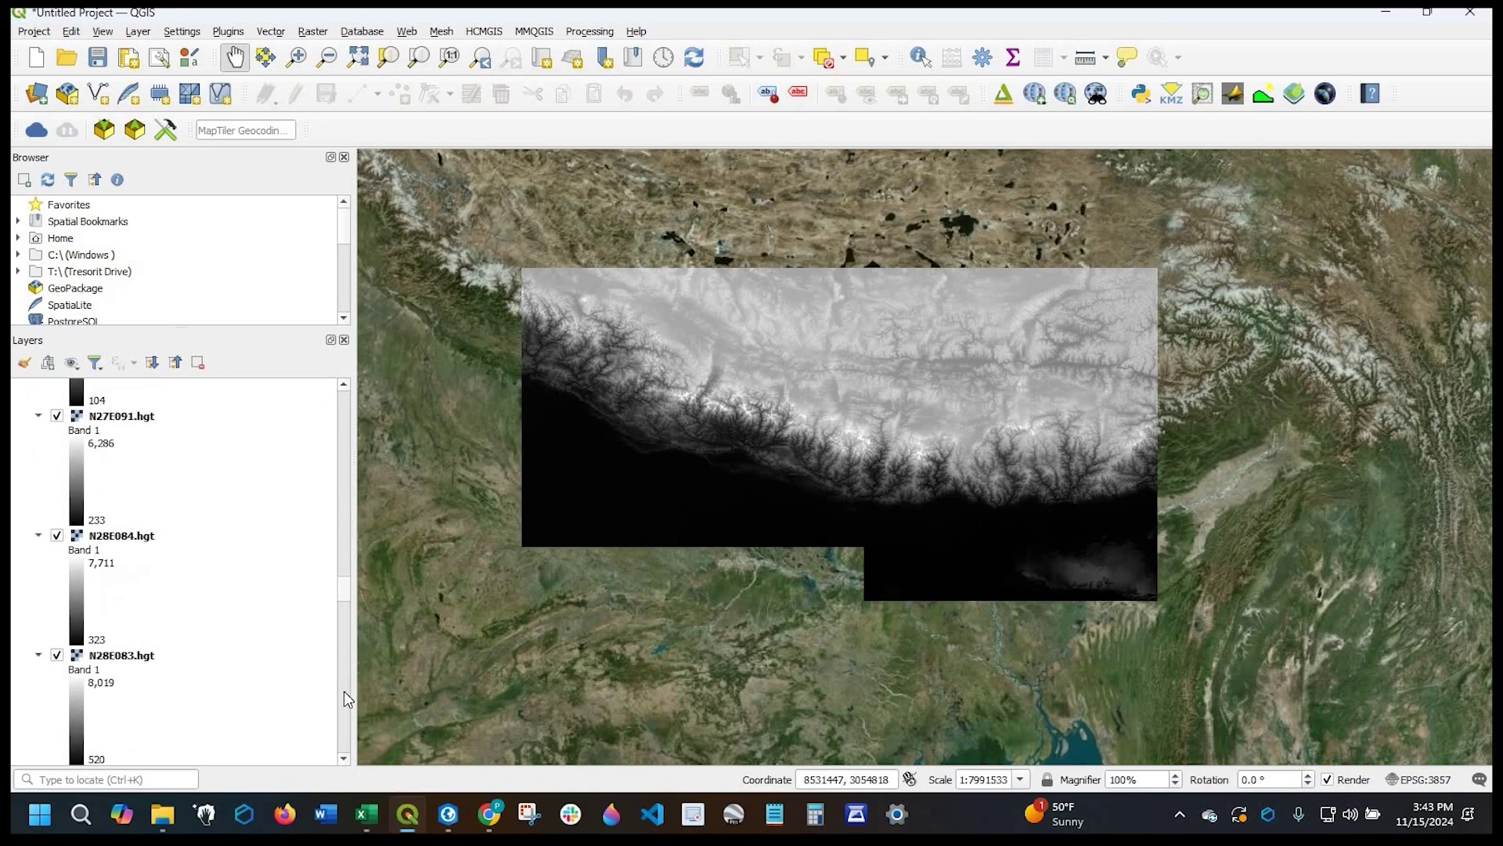
scroll(345, 694, "down", 10)
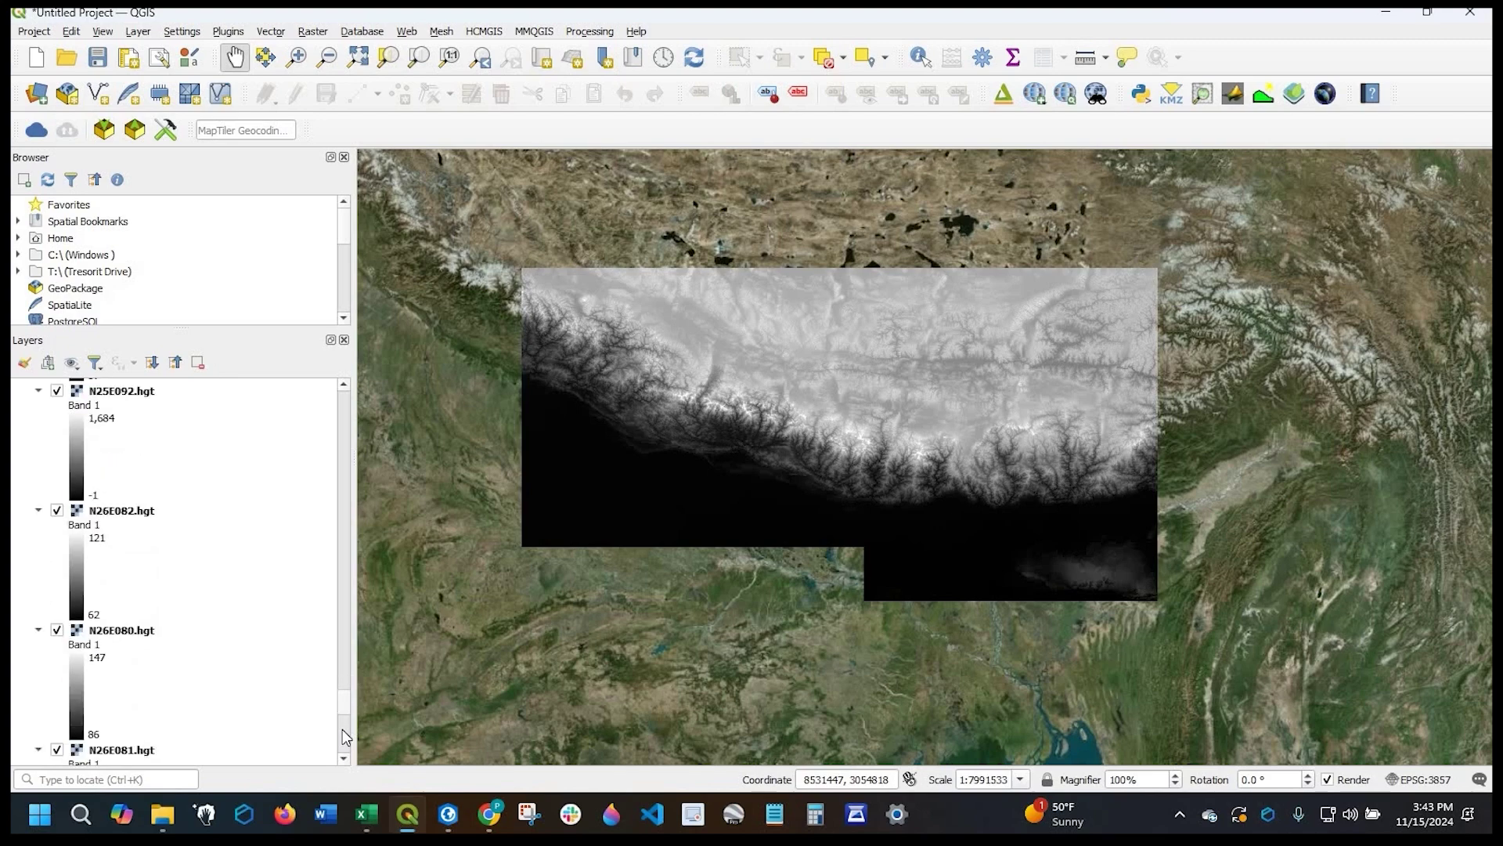
scroll(344, 744, "up", 10)
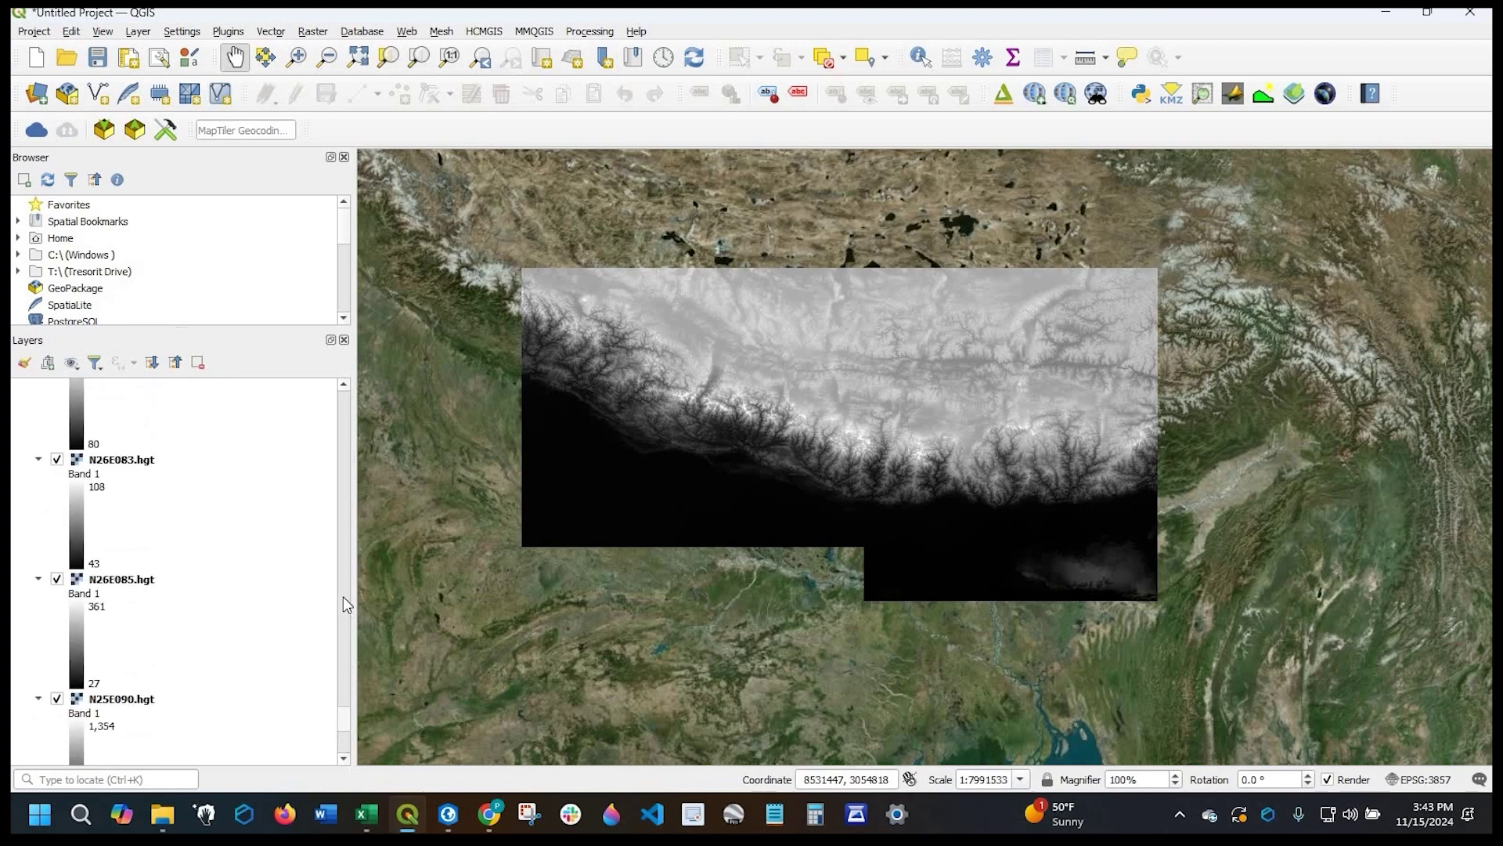
scroll(344, 552, "up", 10)
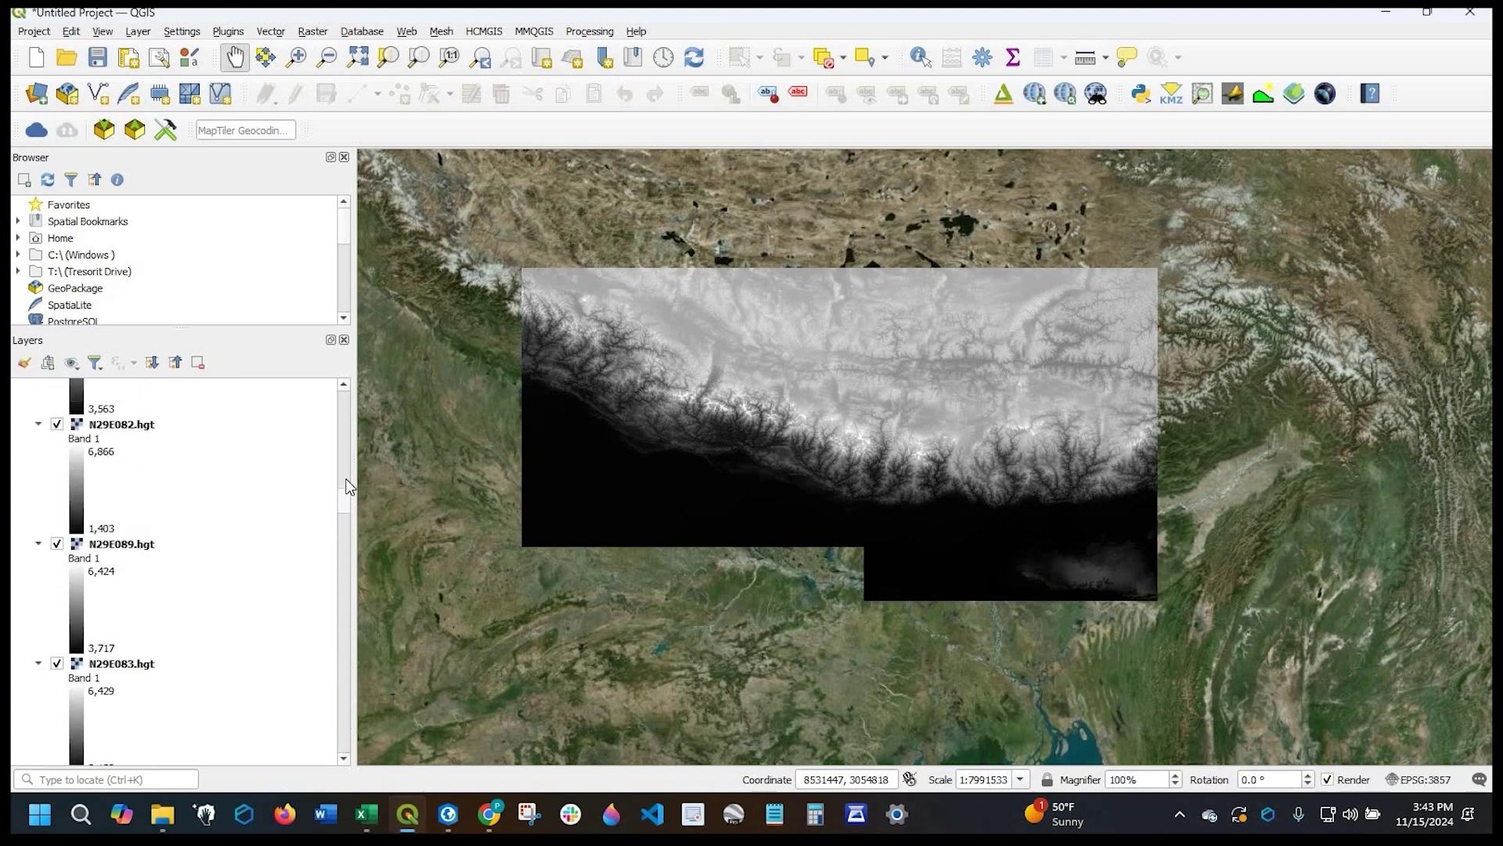
scroll(348, 468, "up", 10)
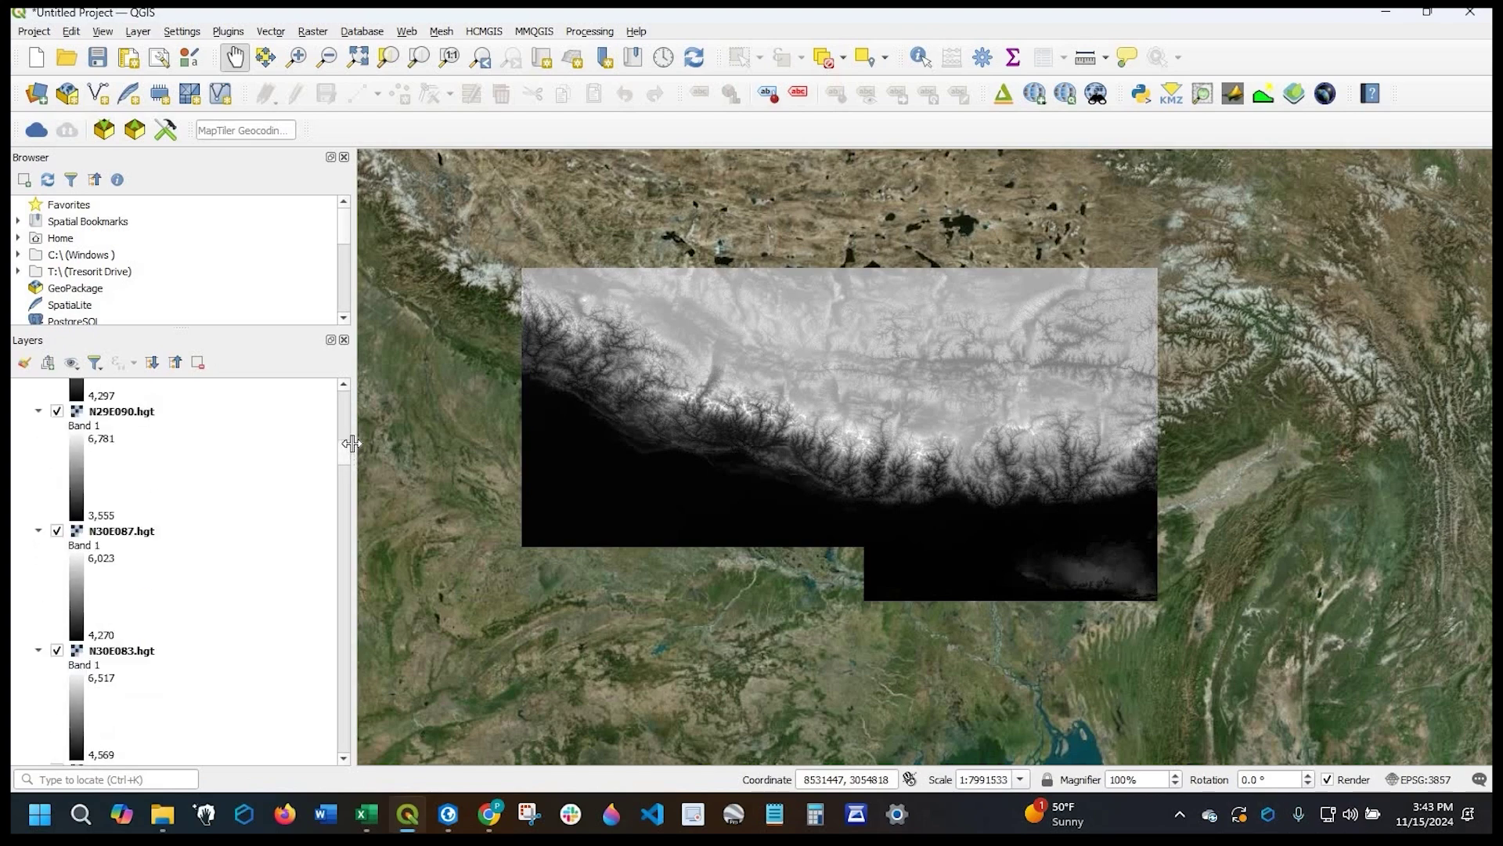
scroll(352, 433, "up", 10)
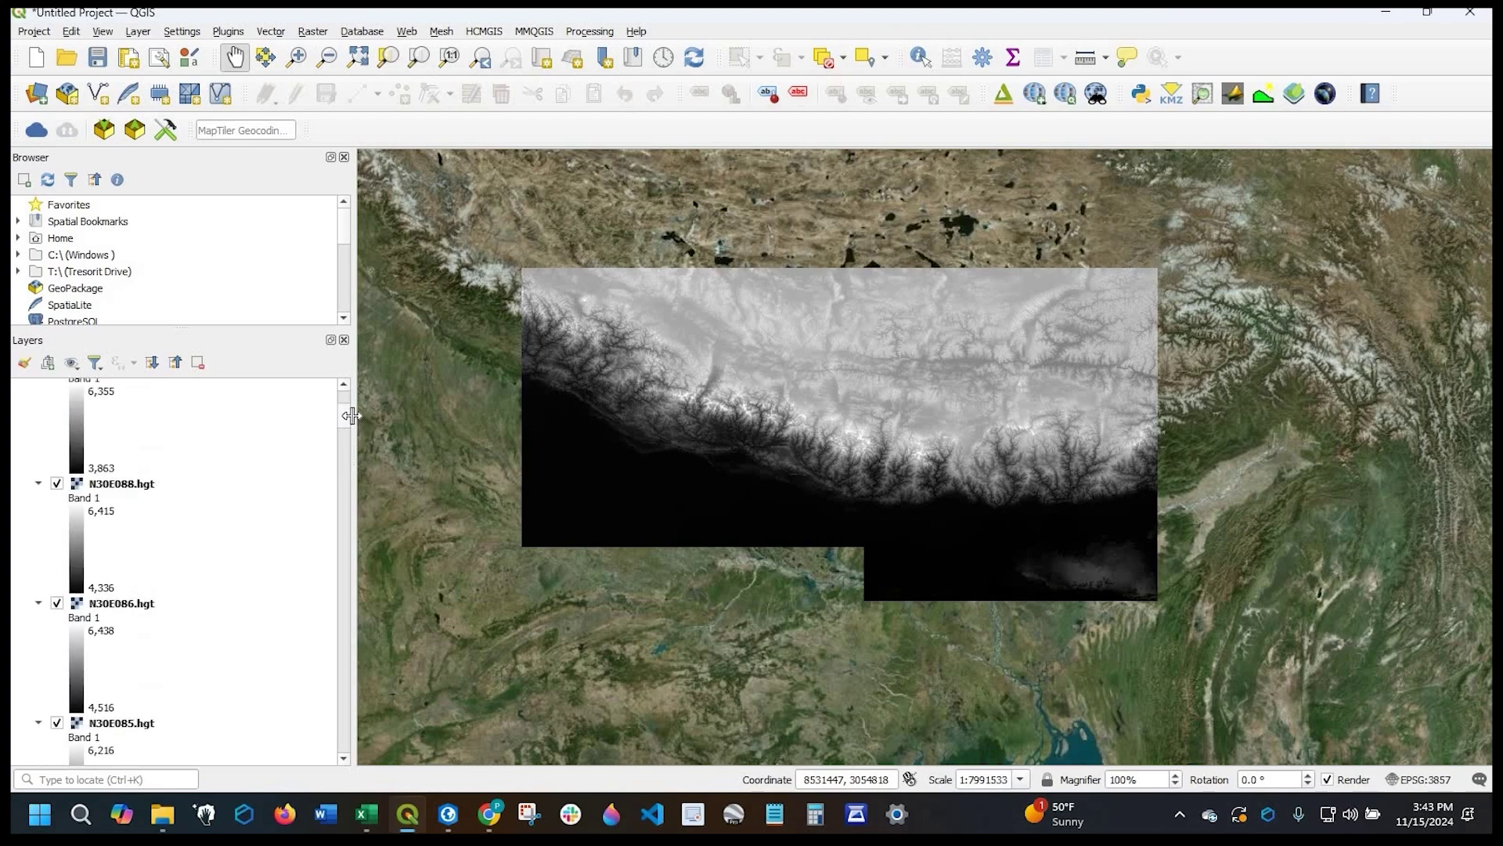
scroll(351, 412, "up", 5)
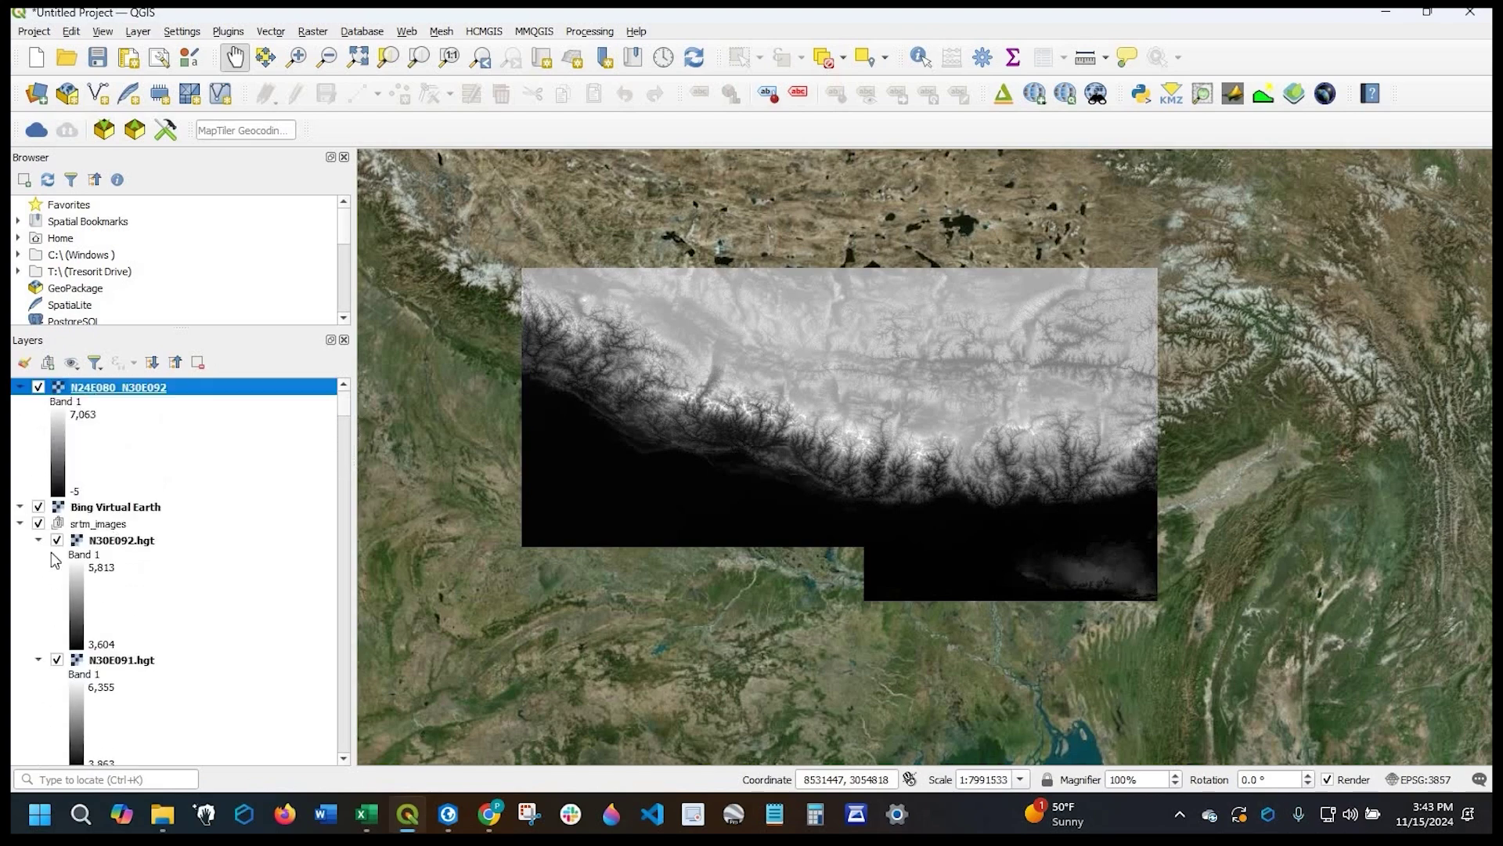
Compare the N24E080_N30E092 elevation layer with the satellite imagery by hiding it, showing it again and viewing it up close.
left_click(39, 389)
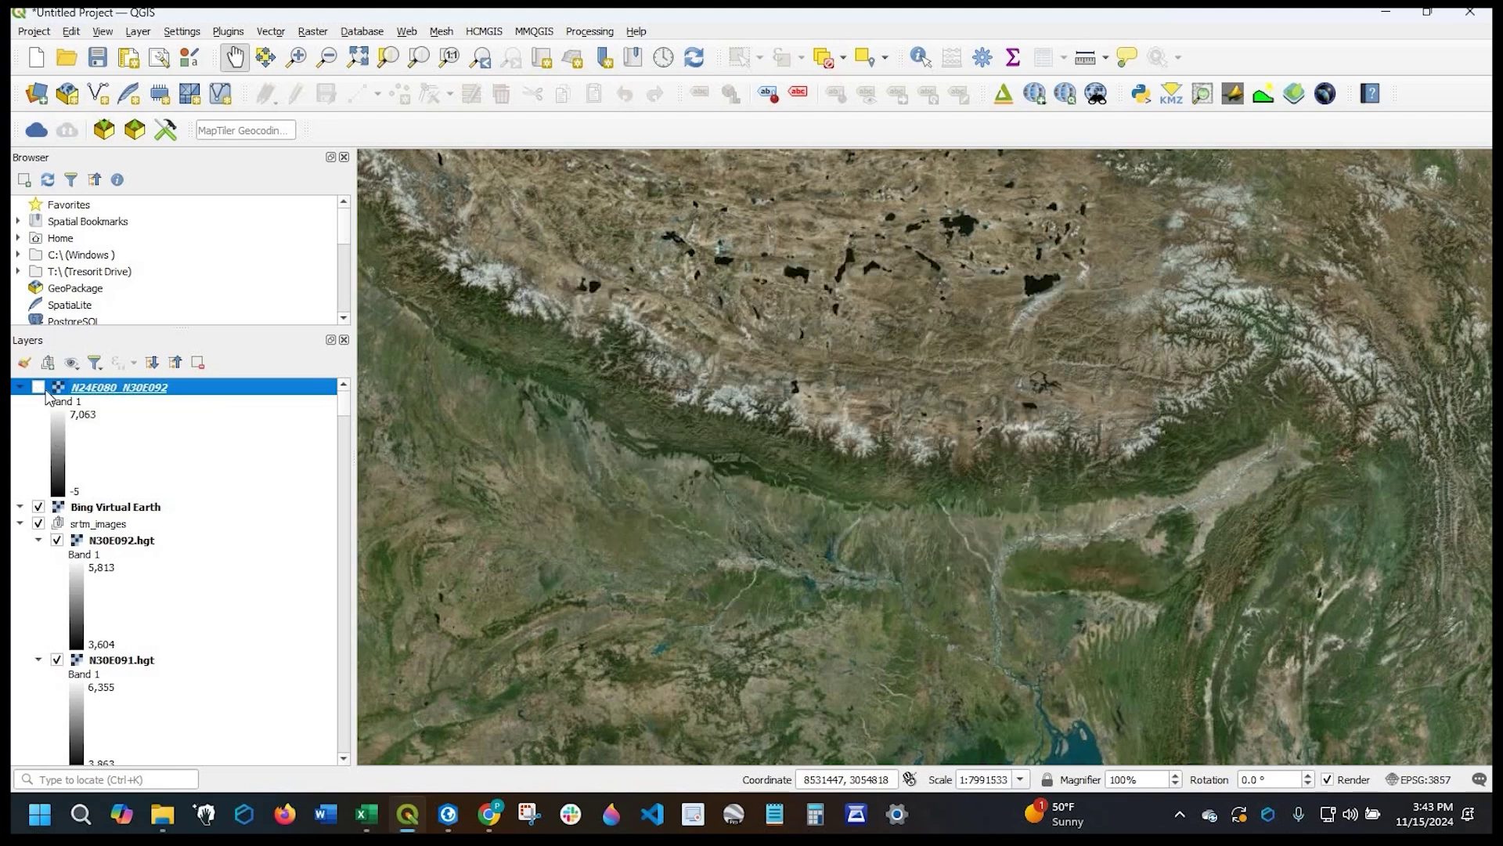
key("space")
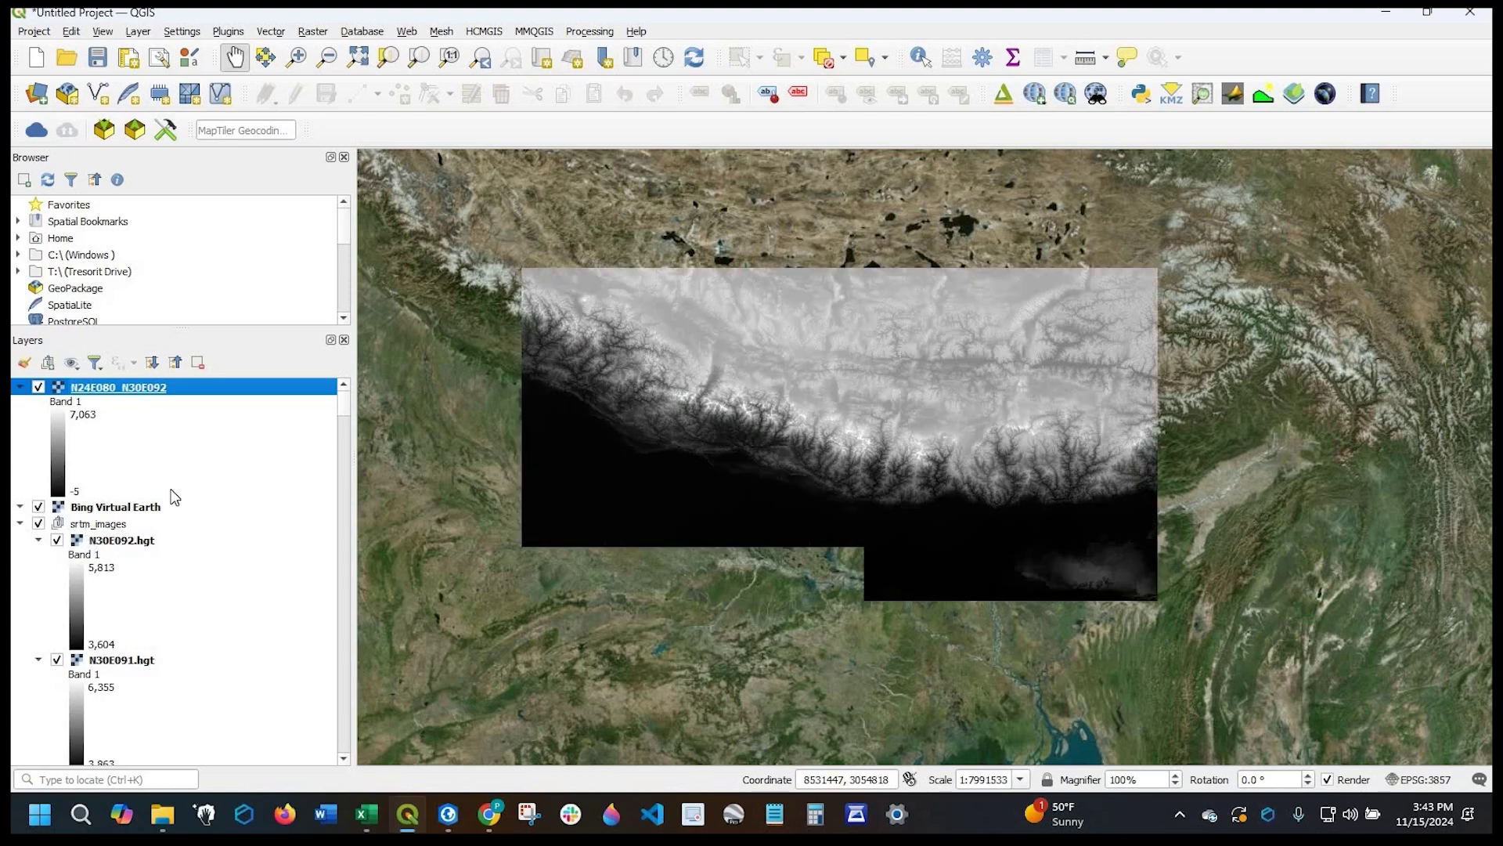
key("ctrl+alt+plus")
key("ctrl+alt+plus")
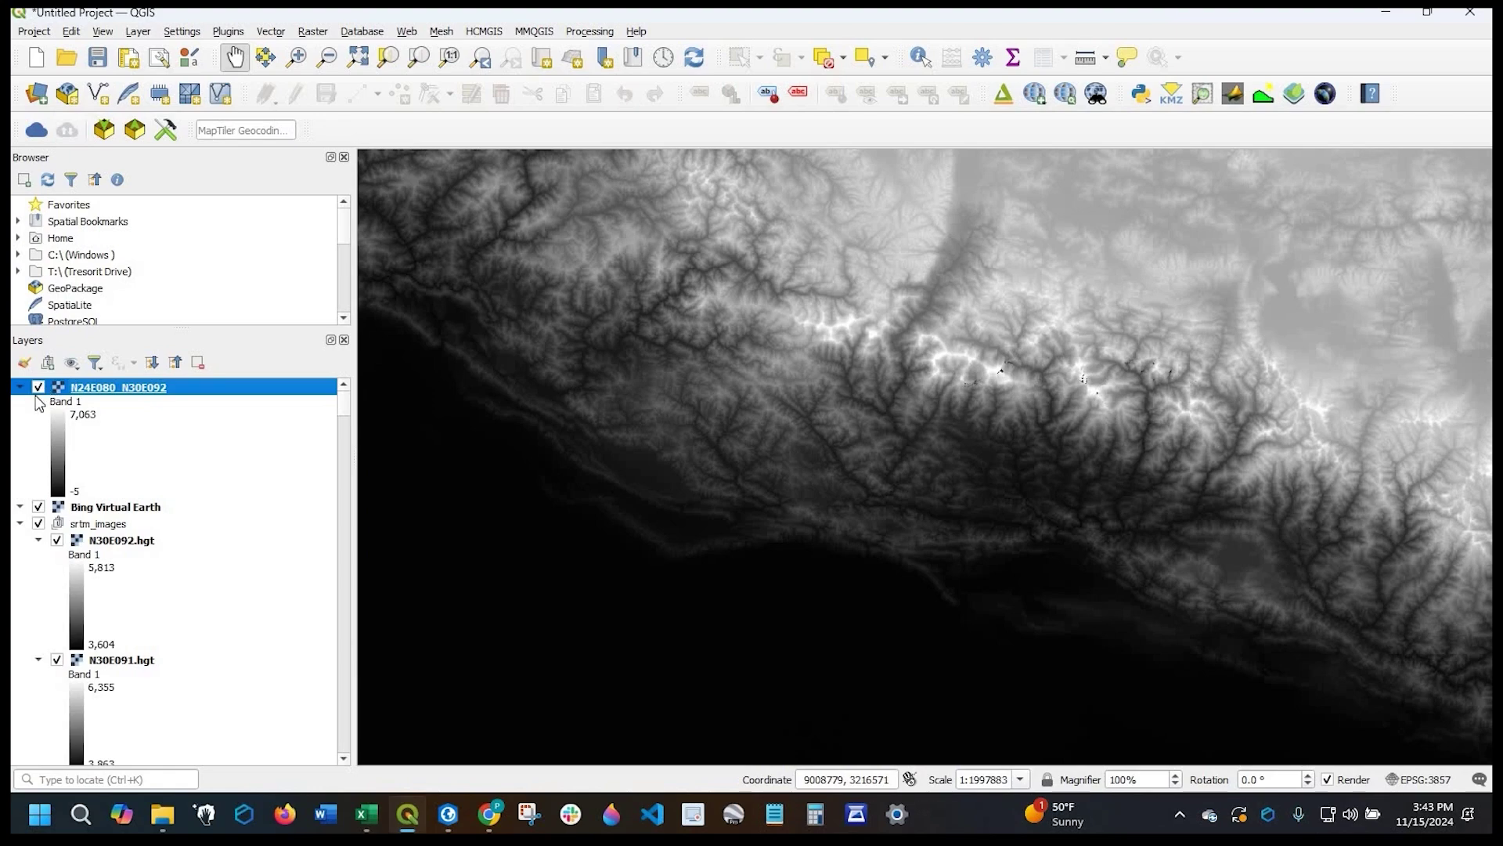
Hide the N24E080_N30E092 layer and inspect the mountain terrain on the Bing Virtual Earth imagery up close.
key("space")
scroll(990, 480, "down", 1)
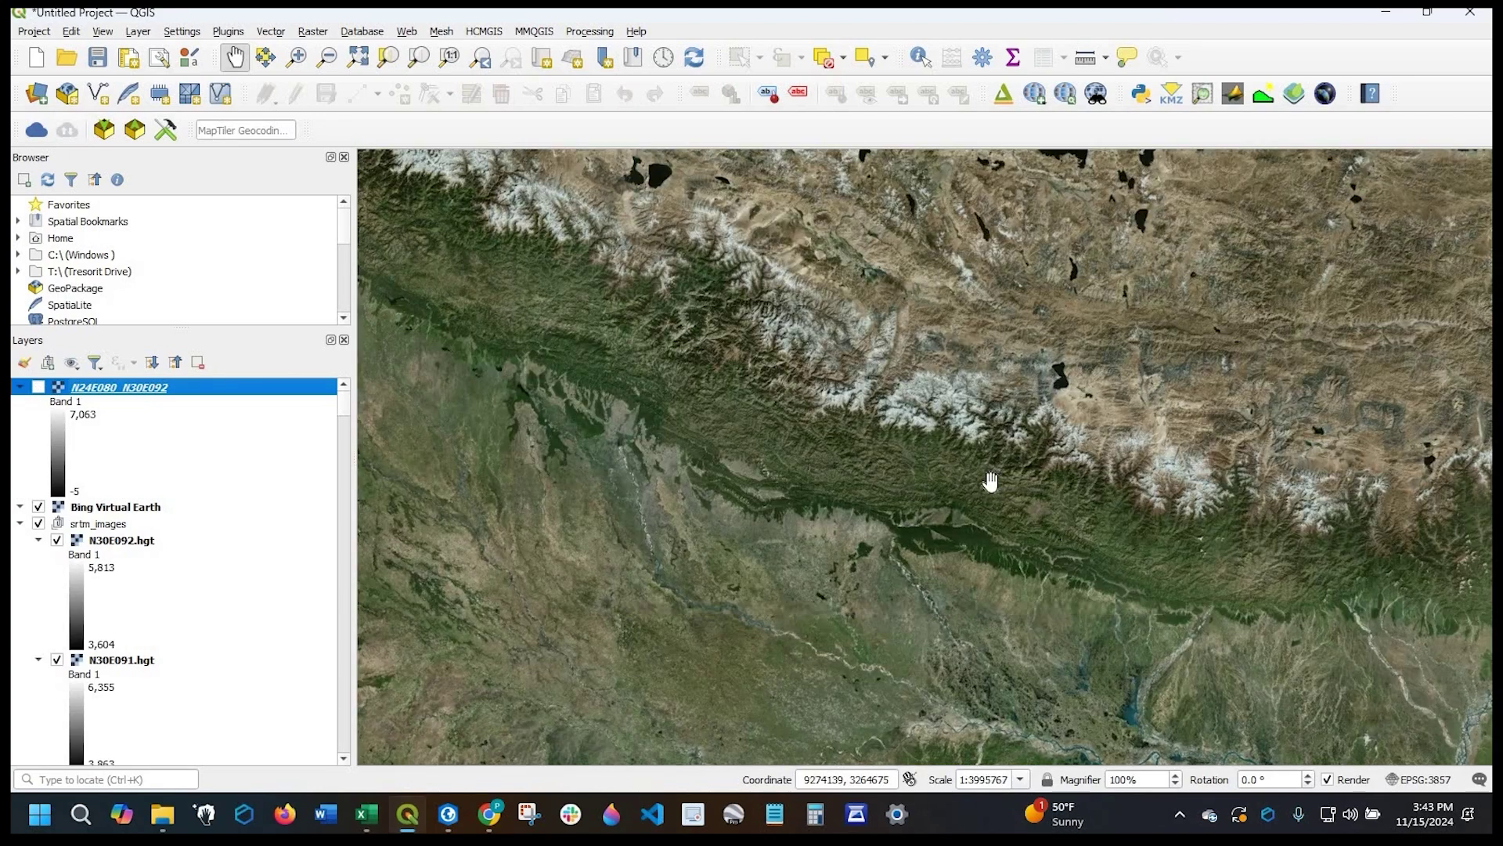
scroll(1002, 479, "up", 1)
scroll(1002, 480, "up", 1)
left_click_drag(1001, 559, 909, 510)
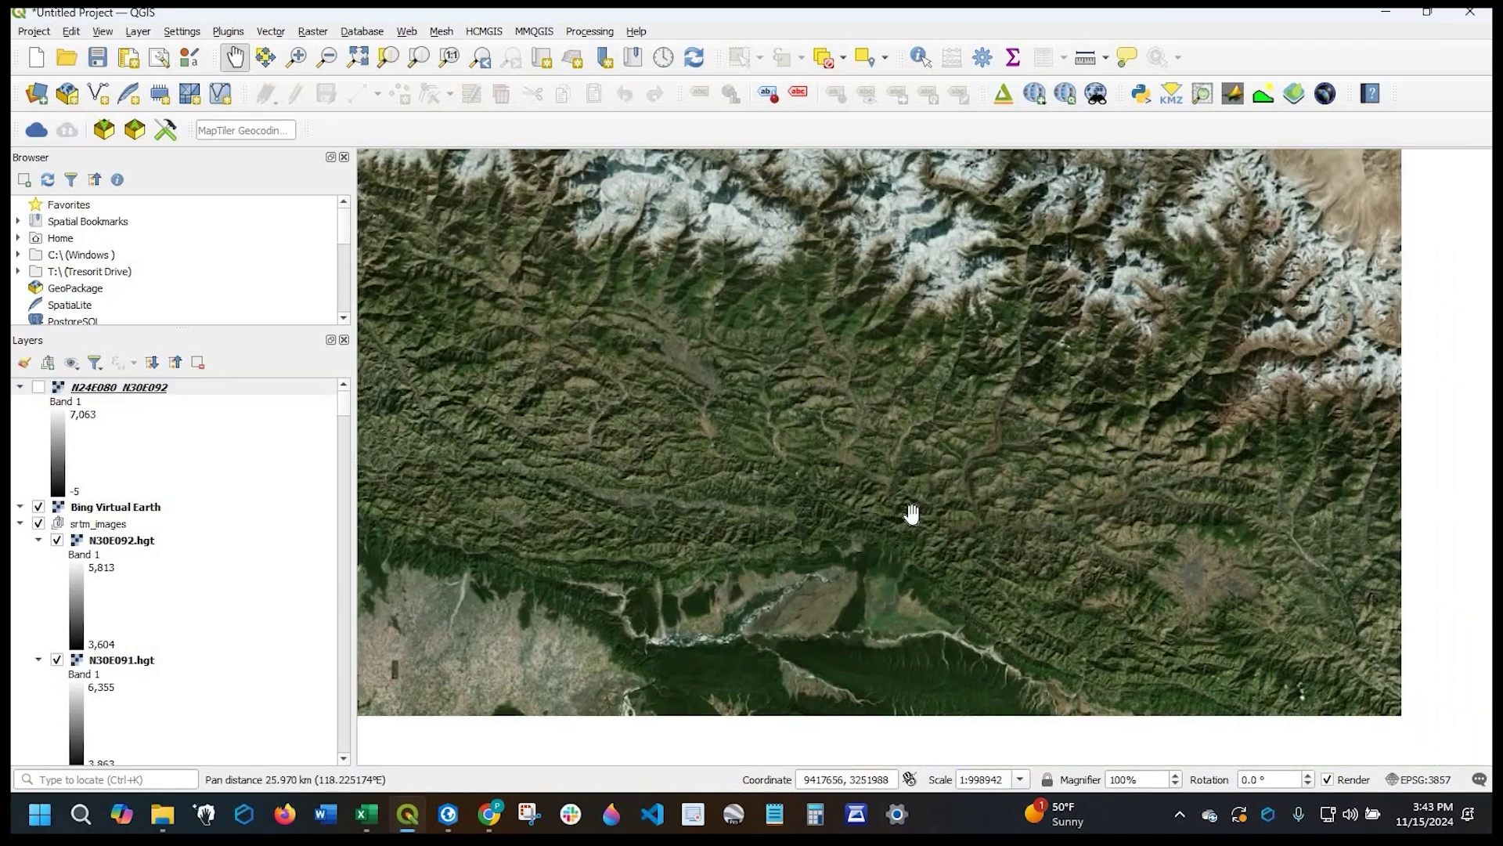
Remove the srtm_images group with its individual tile layers from the project.
right_click(86, 523)
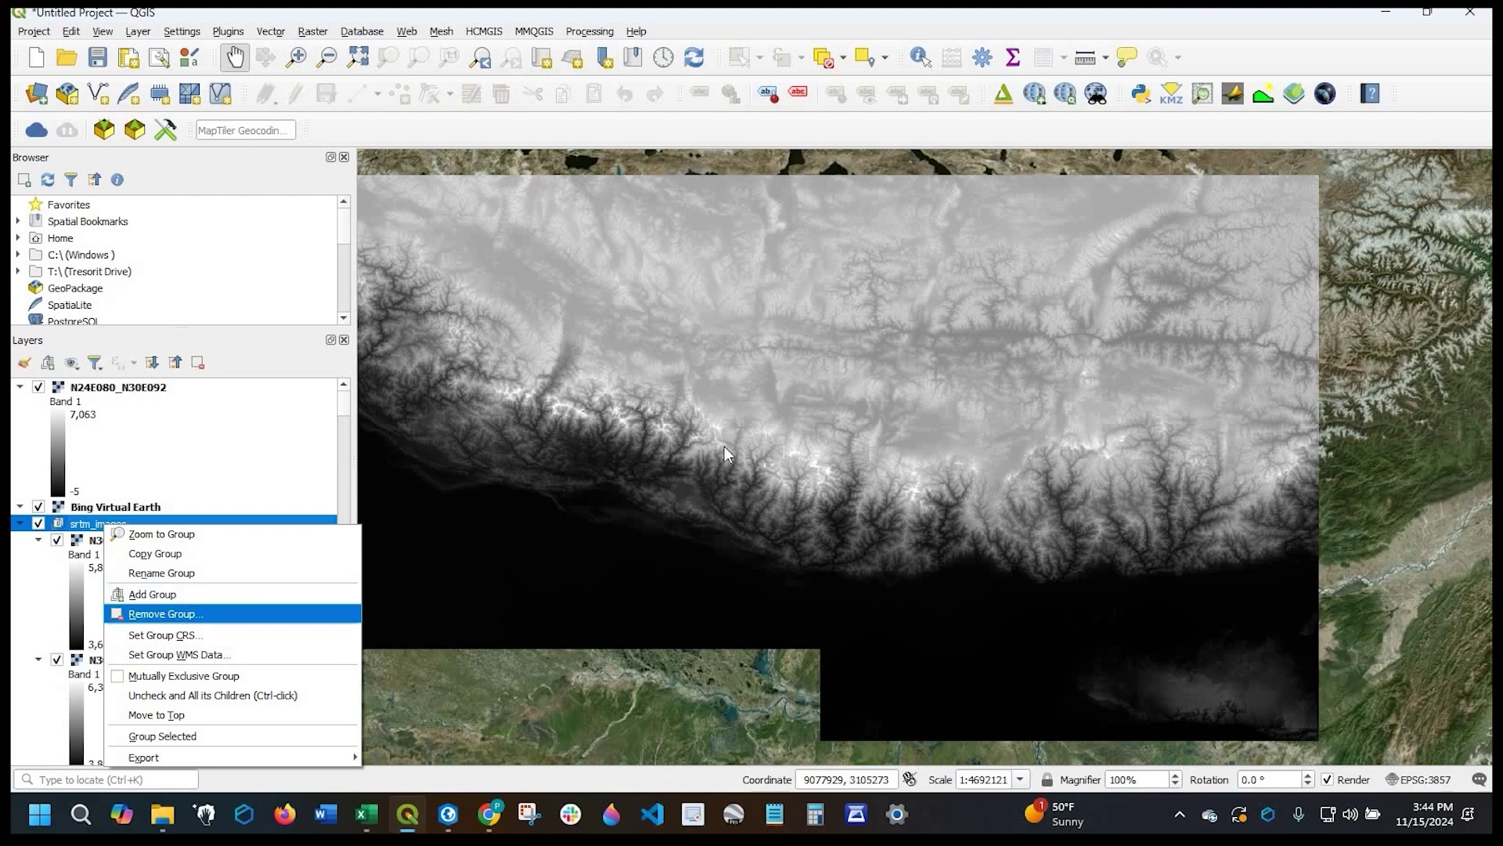
left_click(173, 614)
key("Return")
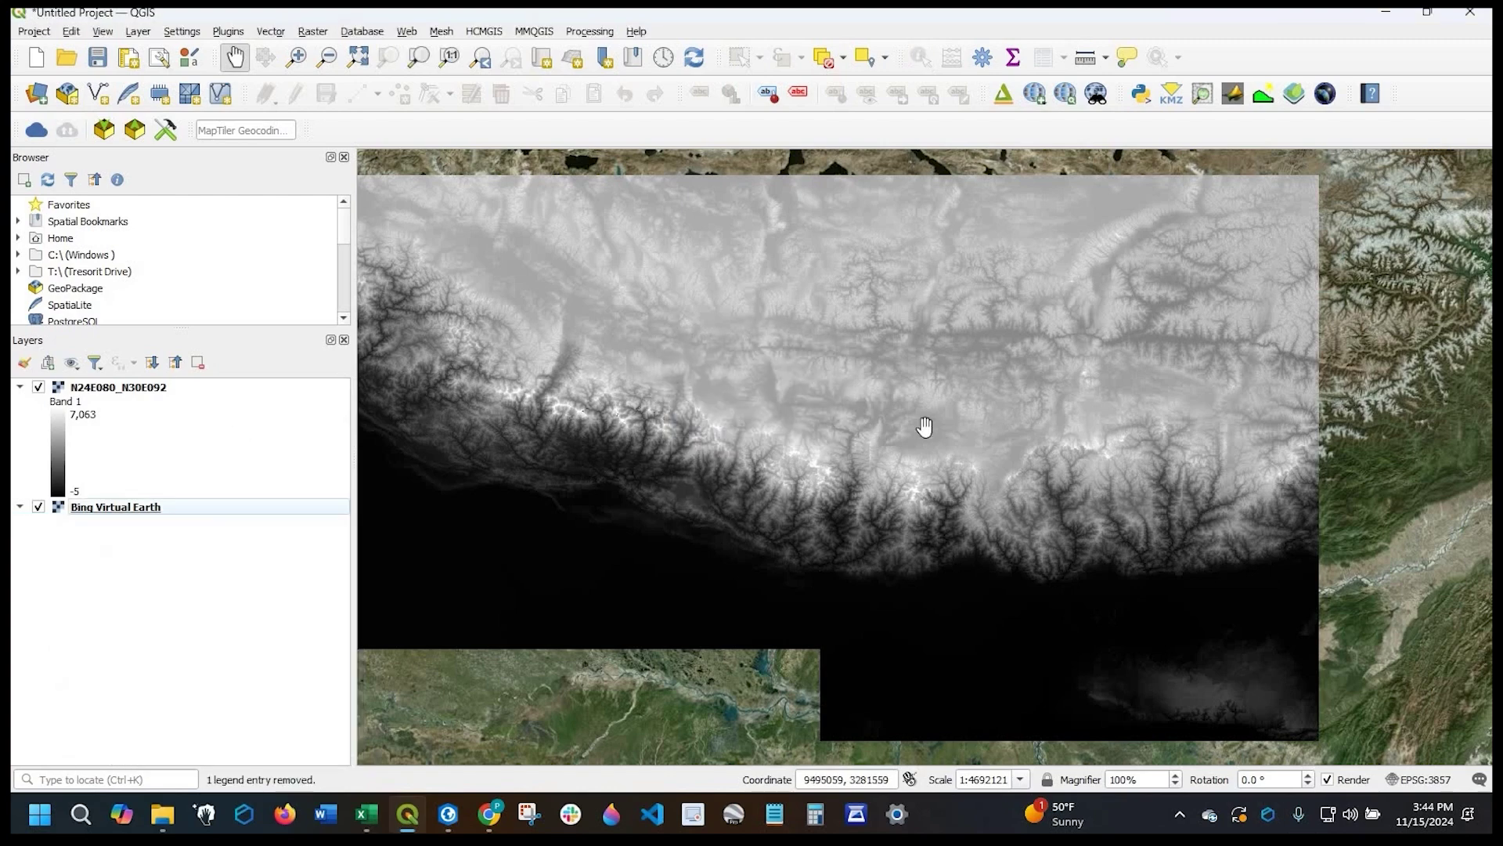
Change the render type of the N24E080_N30E092 elevation layer to Hillshade, using Band 1.
left_click_drag(1066, 448, 986, 510)
left_click_drag(981, 573, 986, 510)
scroll(986, 510, "up", 1)
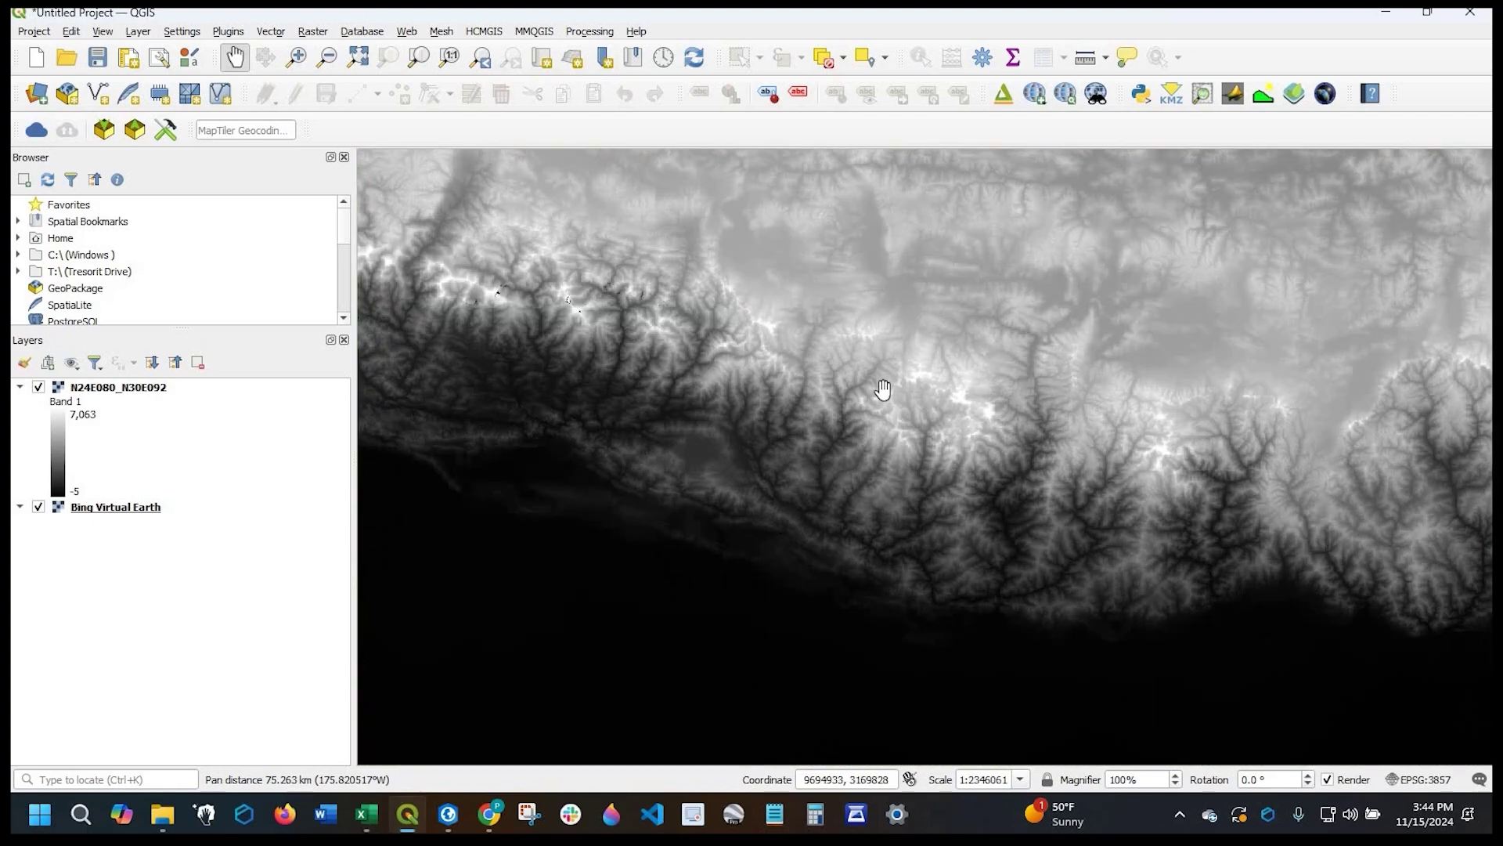
left_click_drag(856, 343, 856, 430)
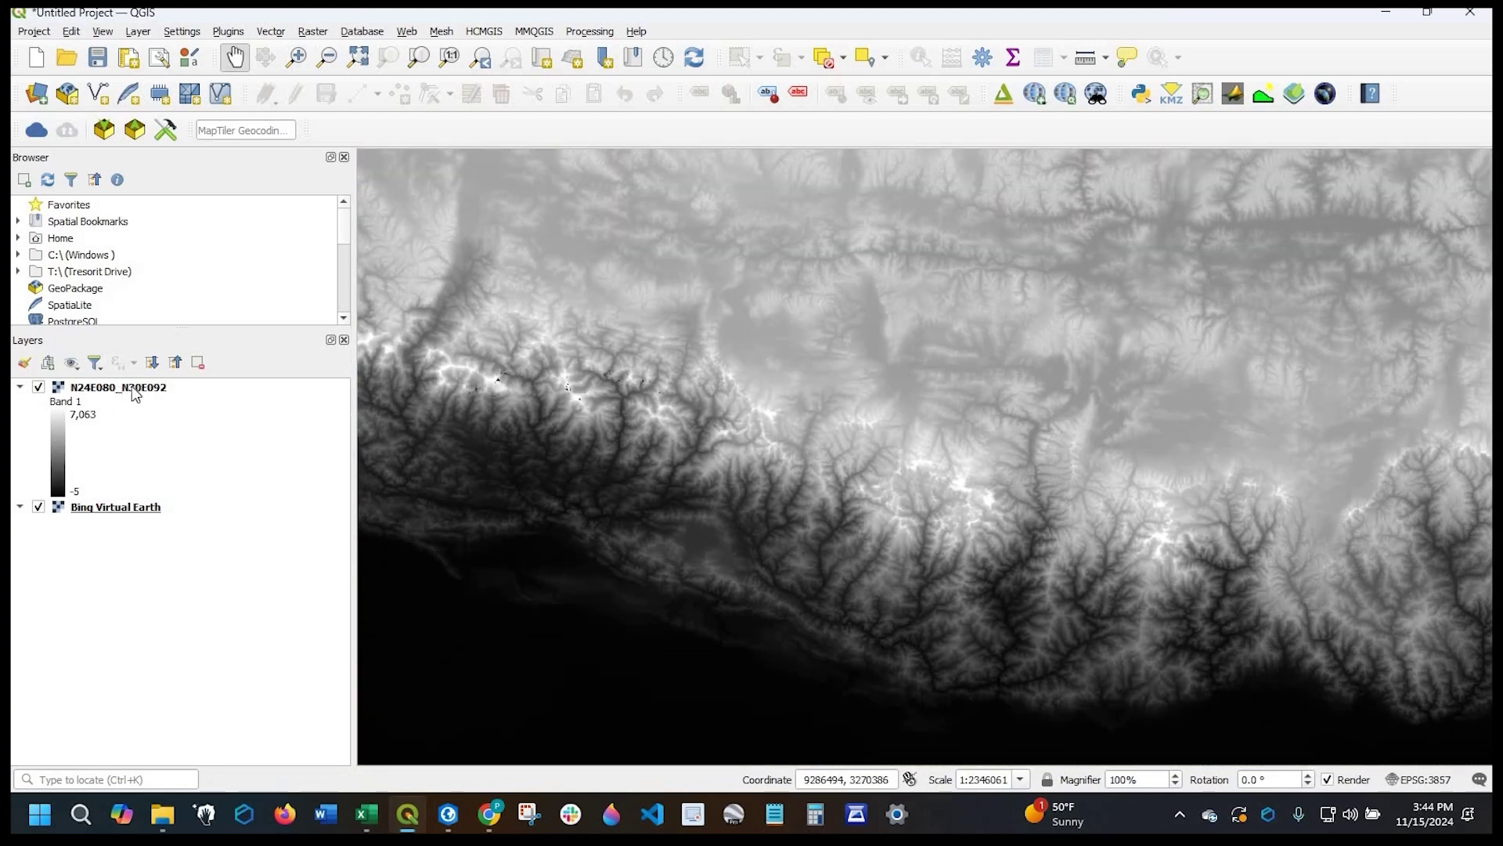
double_click(133, 389)
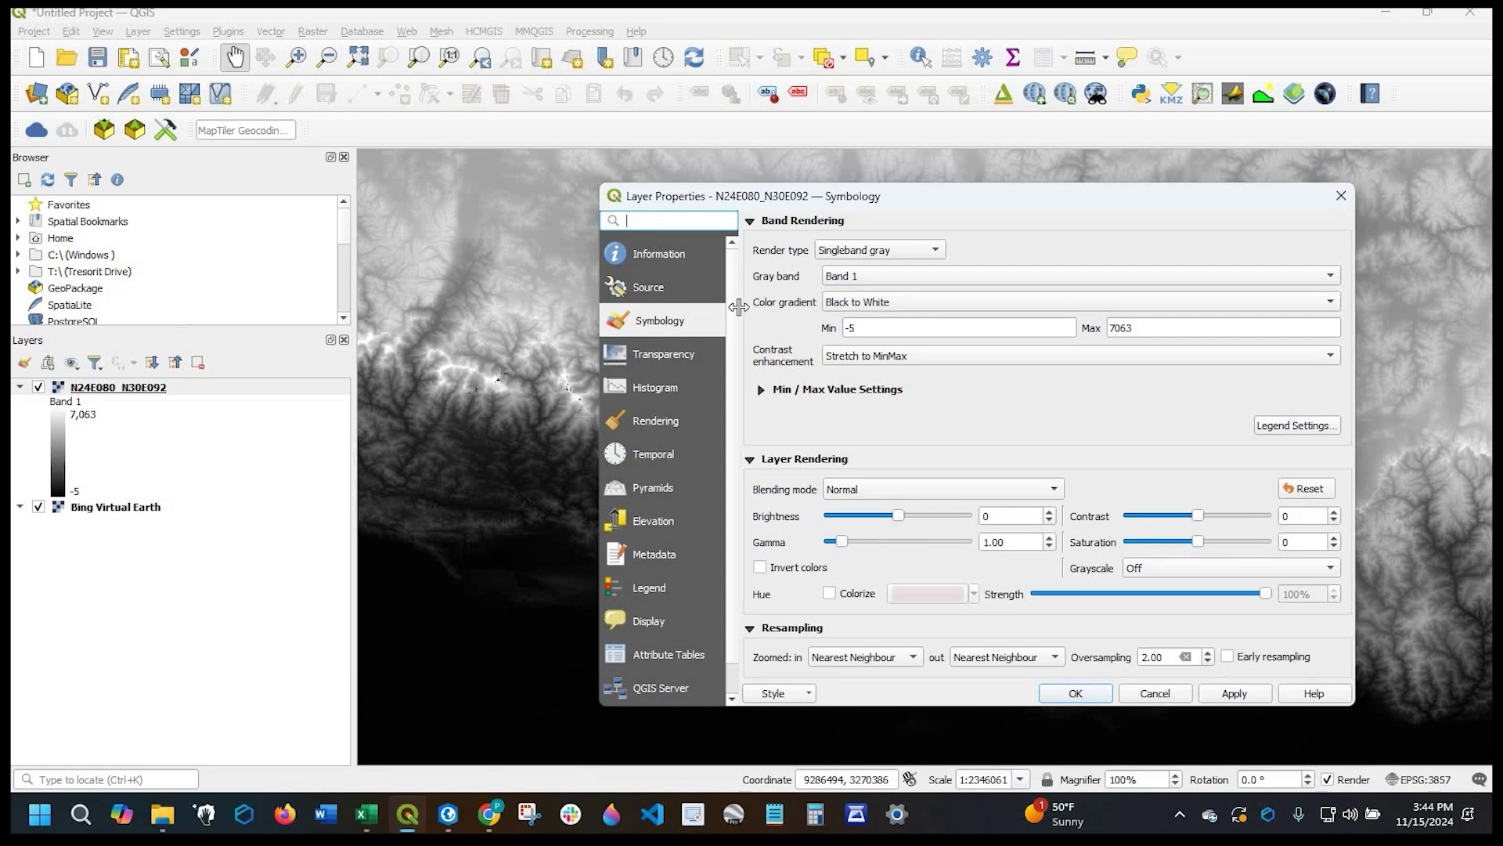
left_click(864, 250)
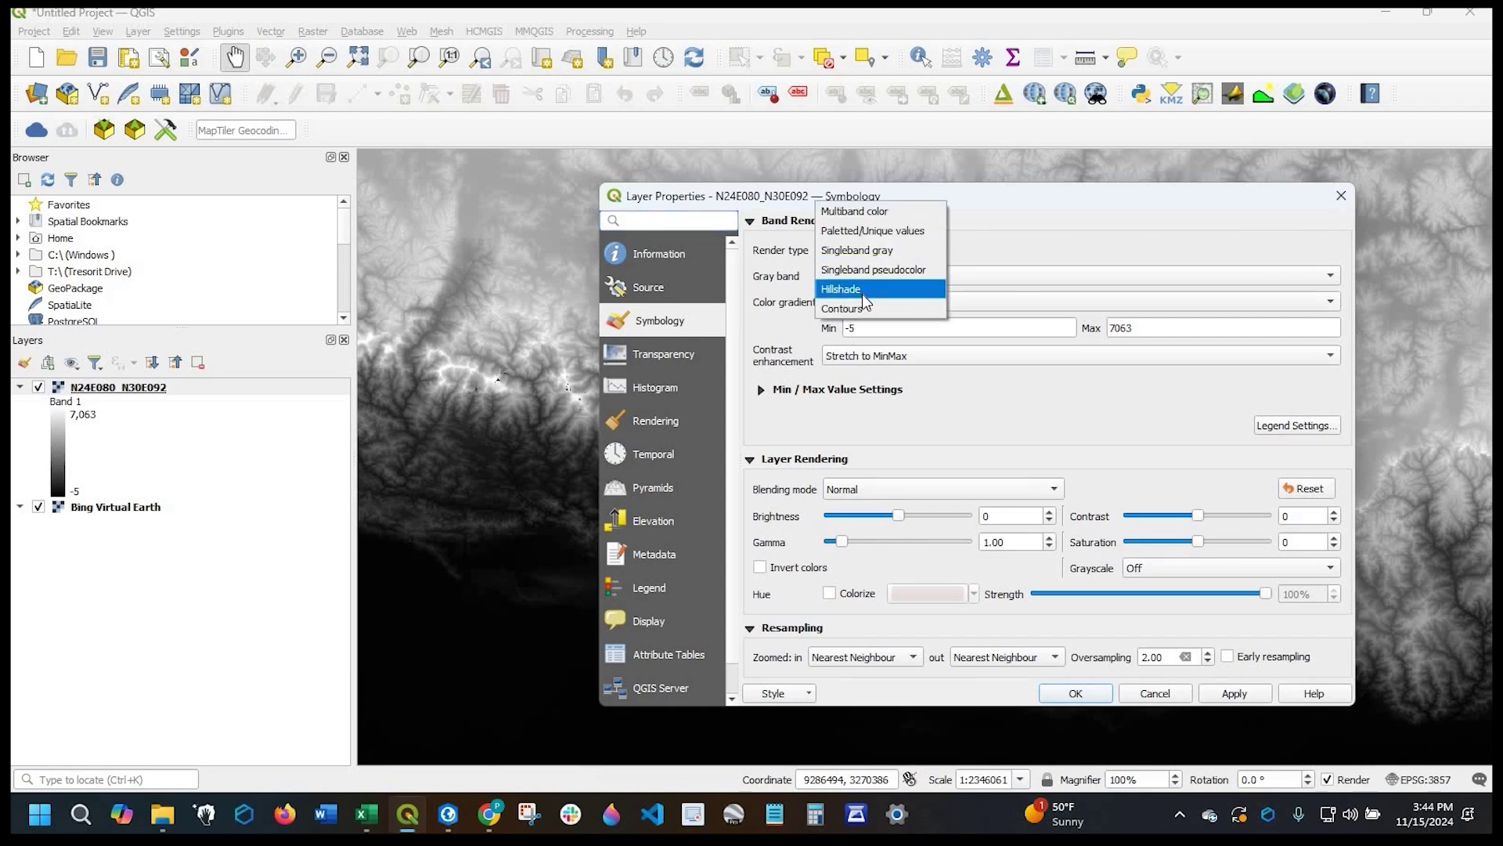
left_click(864, 291)
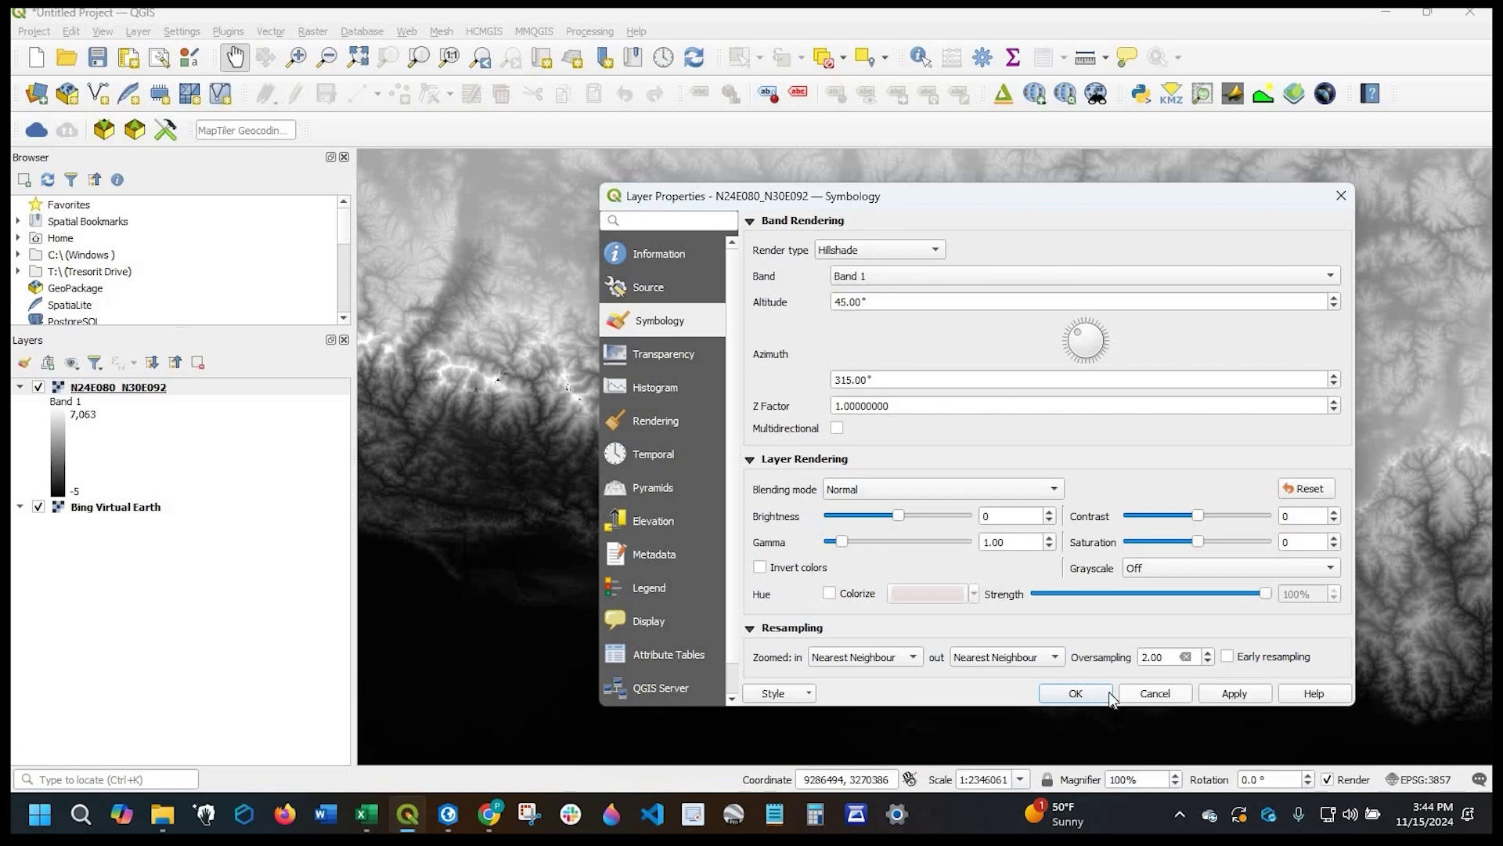
left_click(1073, 694)
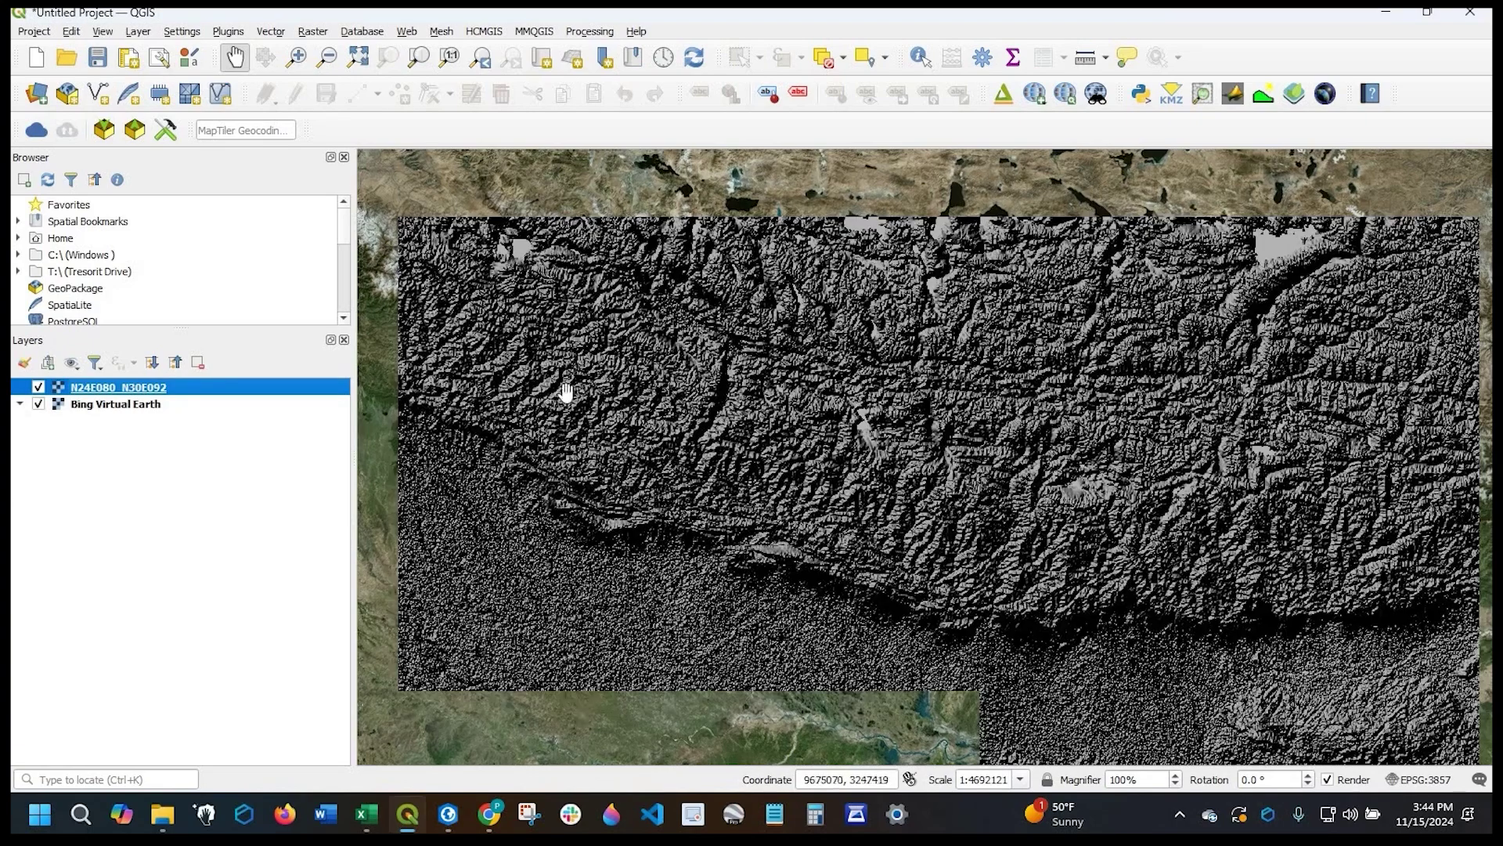
Inspect the hillshaded relief up close and duplicate the N24E080_N30E092 layer.
left_click_drag(564, 392, 331, 356)
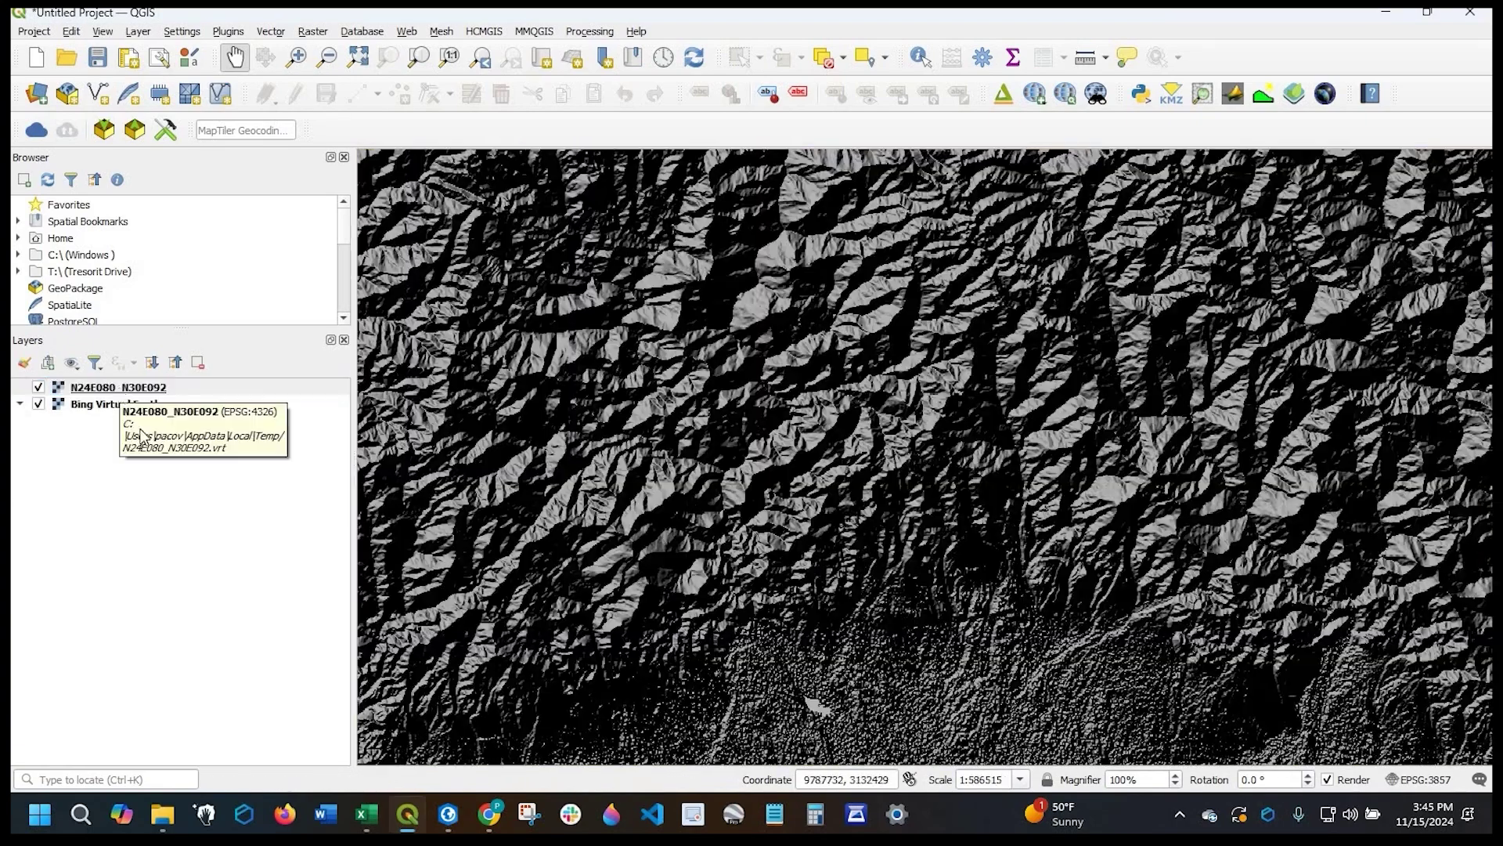
right_click(119, 388)
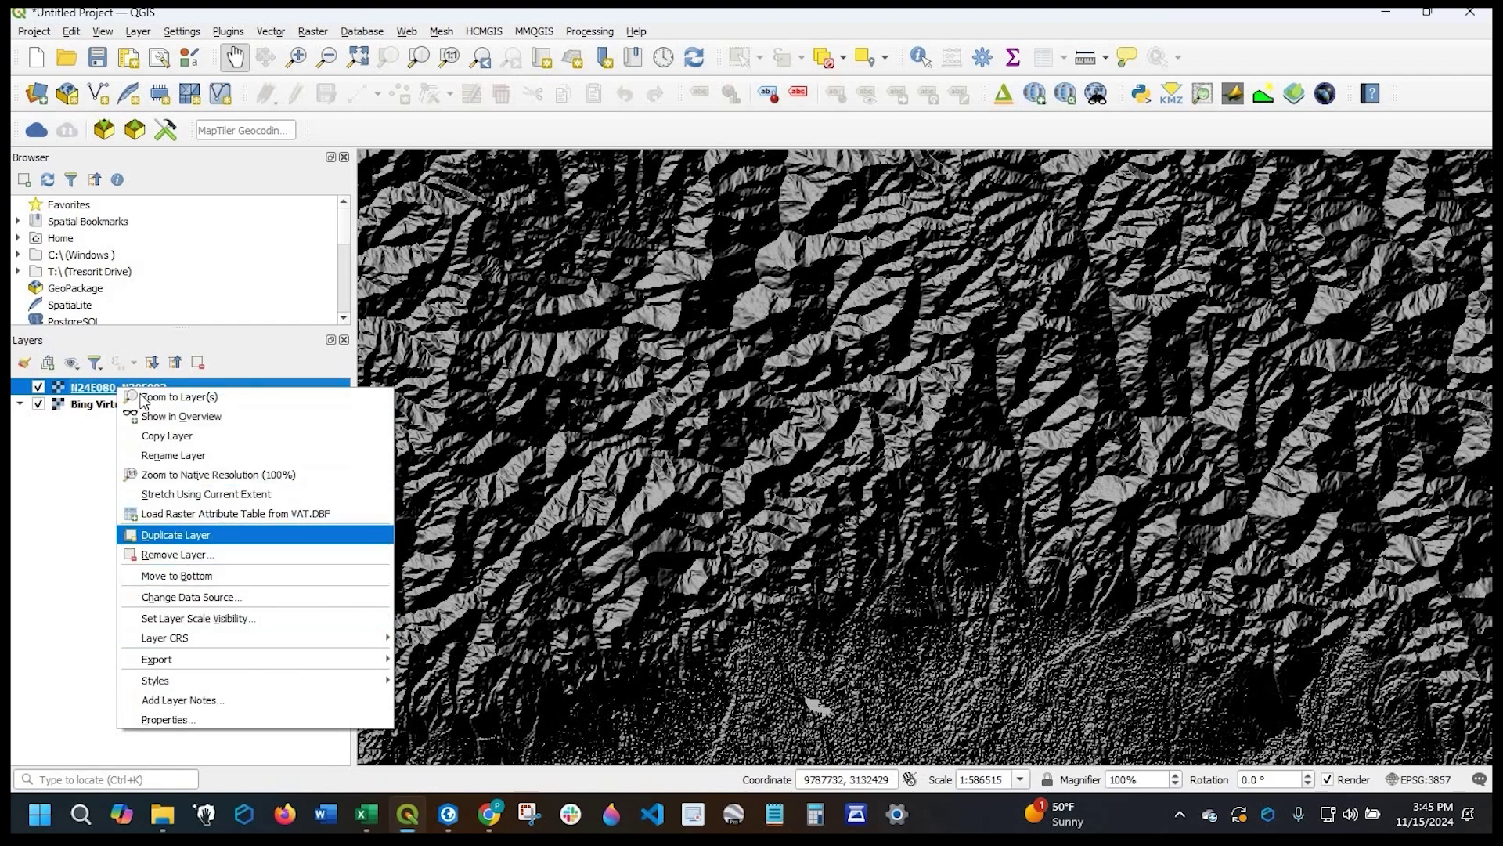
key("Escape")
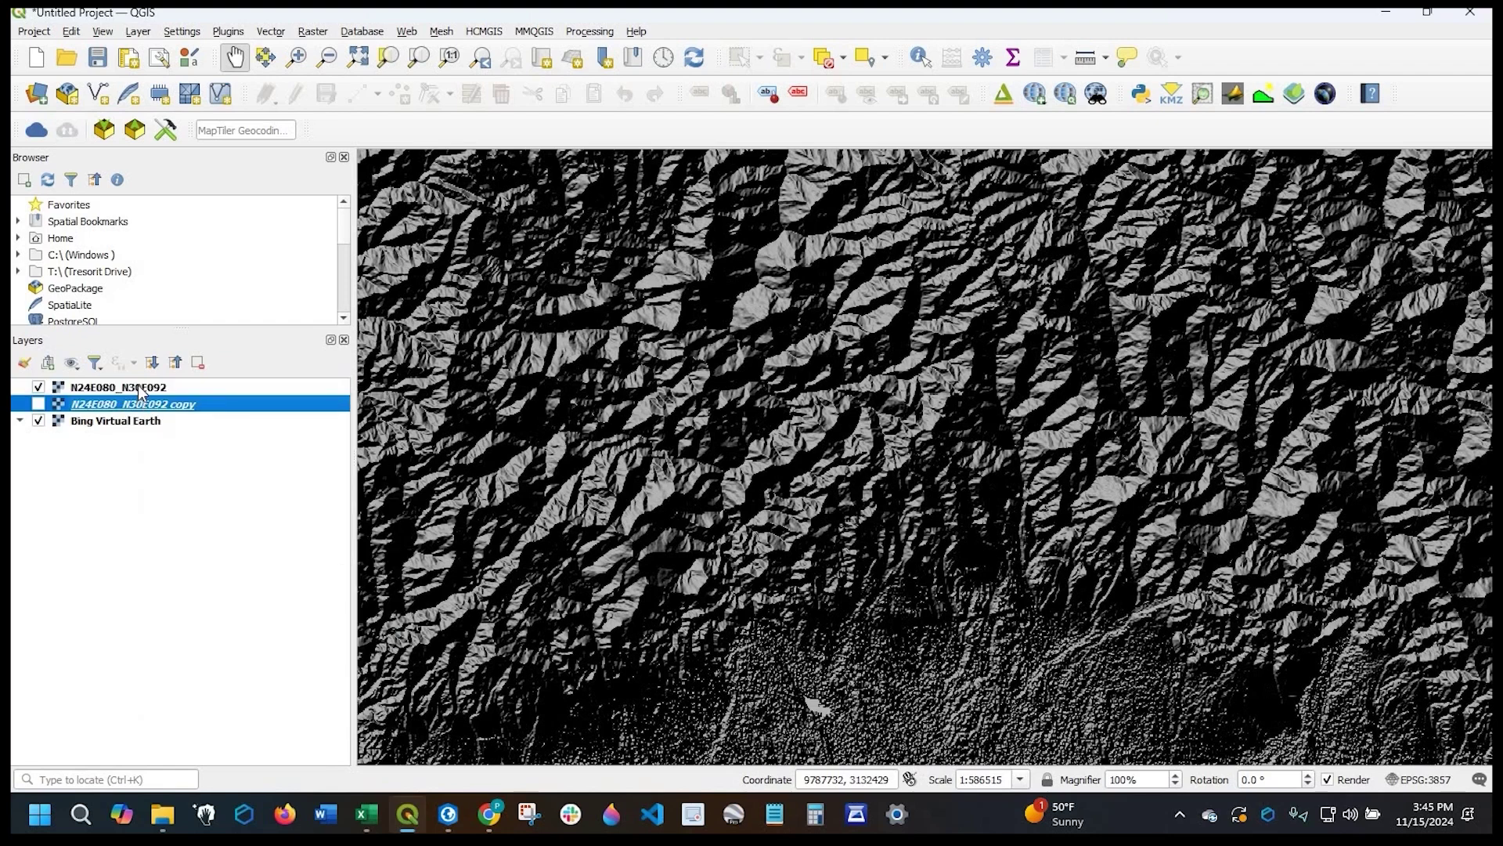
Change the render type of the original N24E080_N30E092 layer to Contours and apply it.
right_click(138, 384)
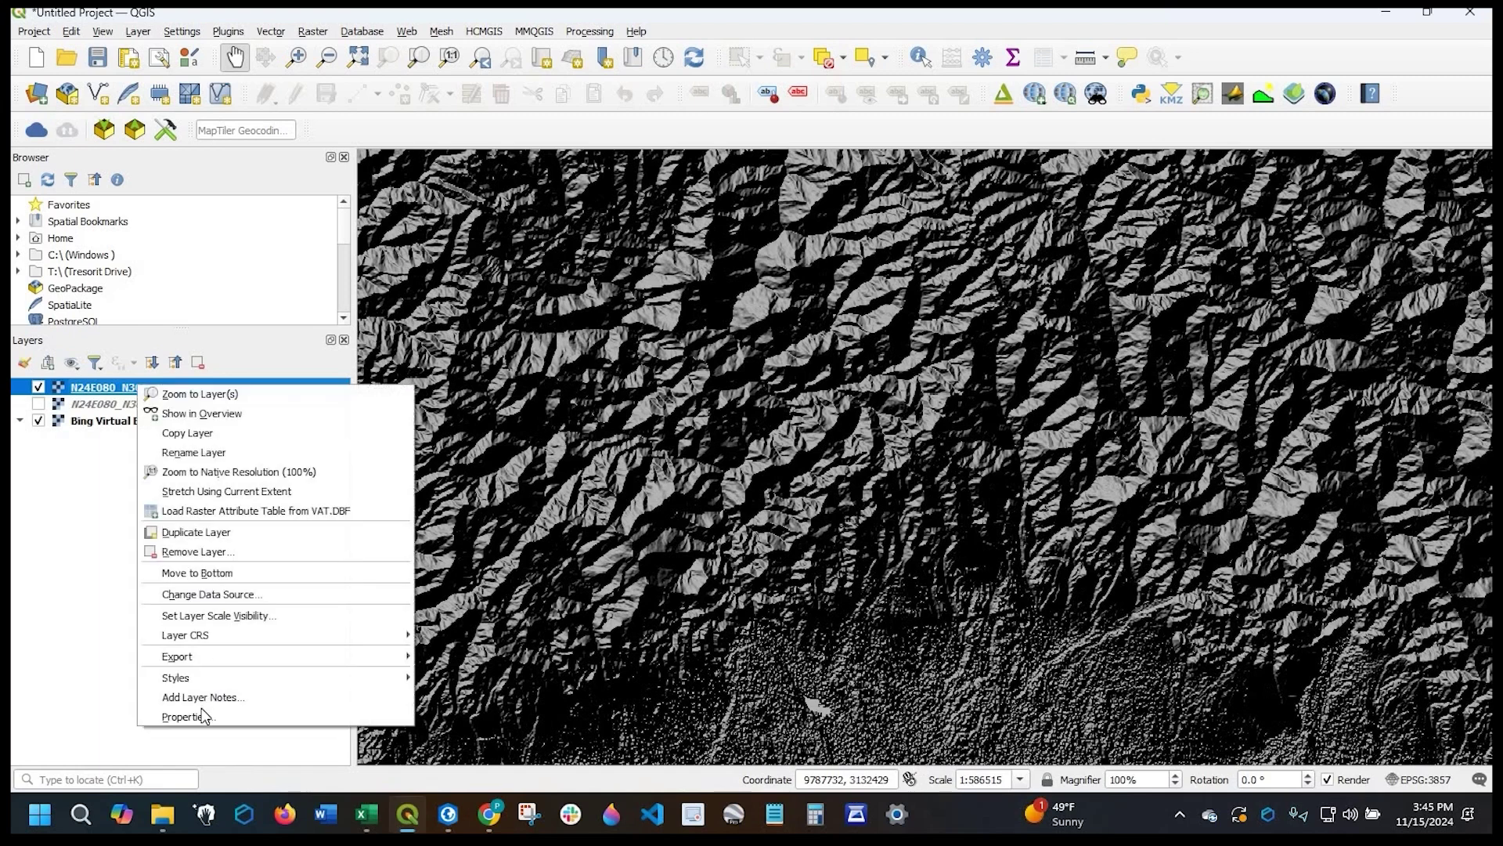
key("Return")
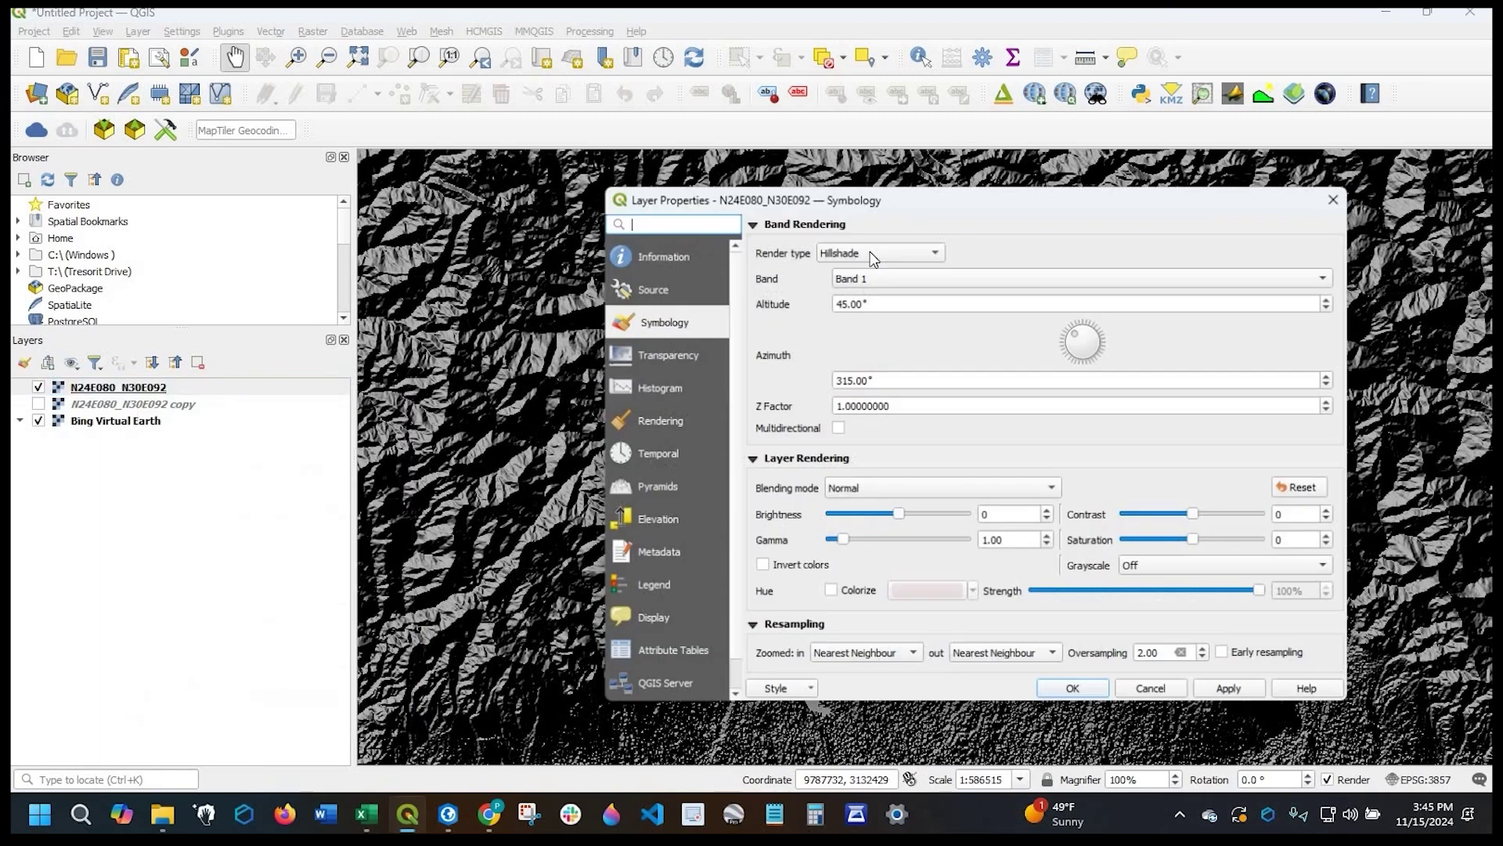
left_click(871, 253)
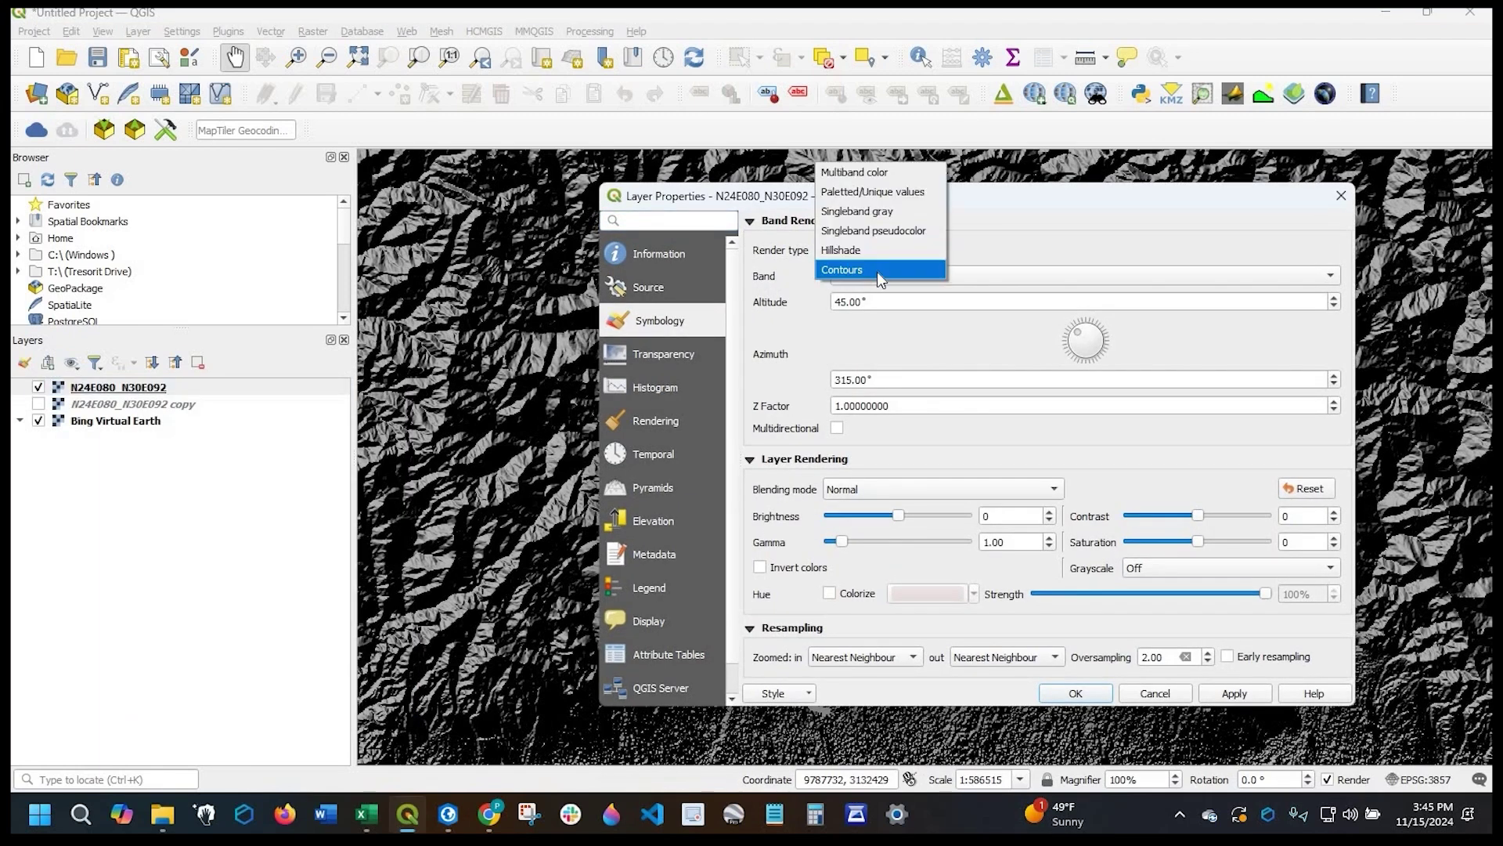
key("Return")
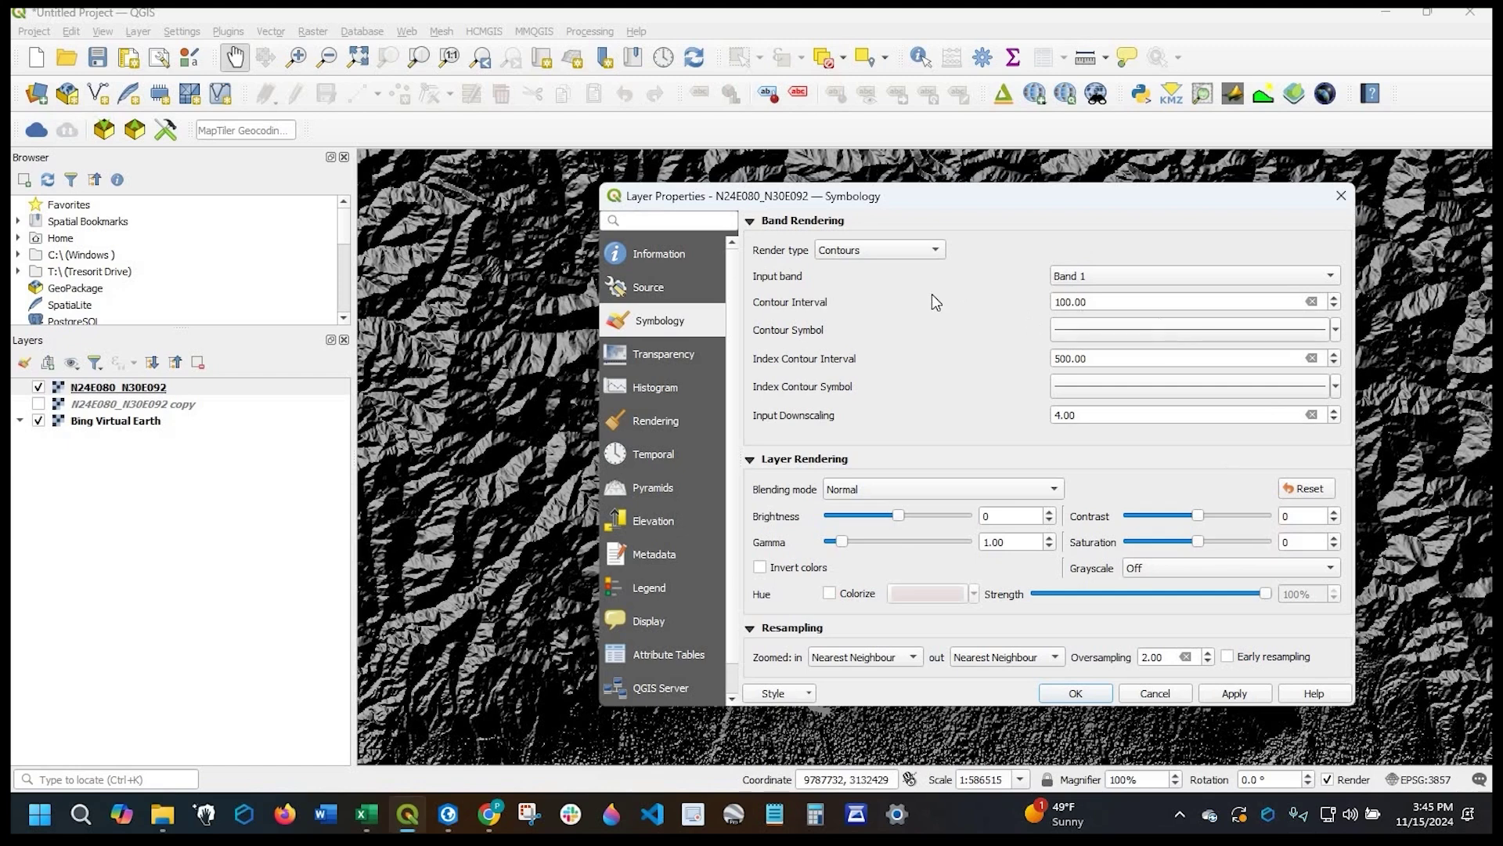
left_click(1242, 694)
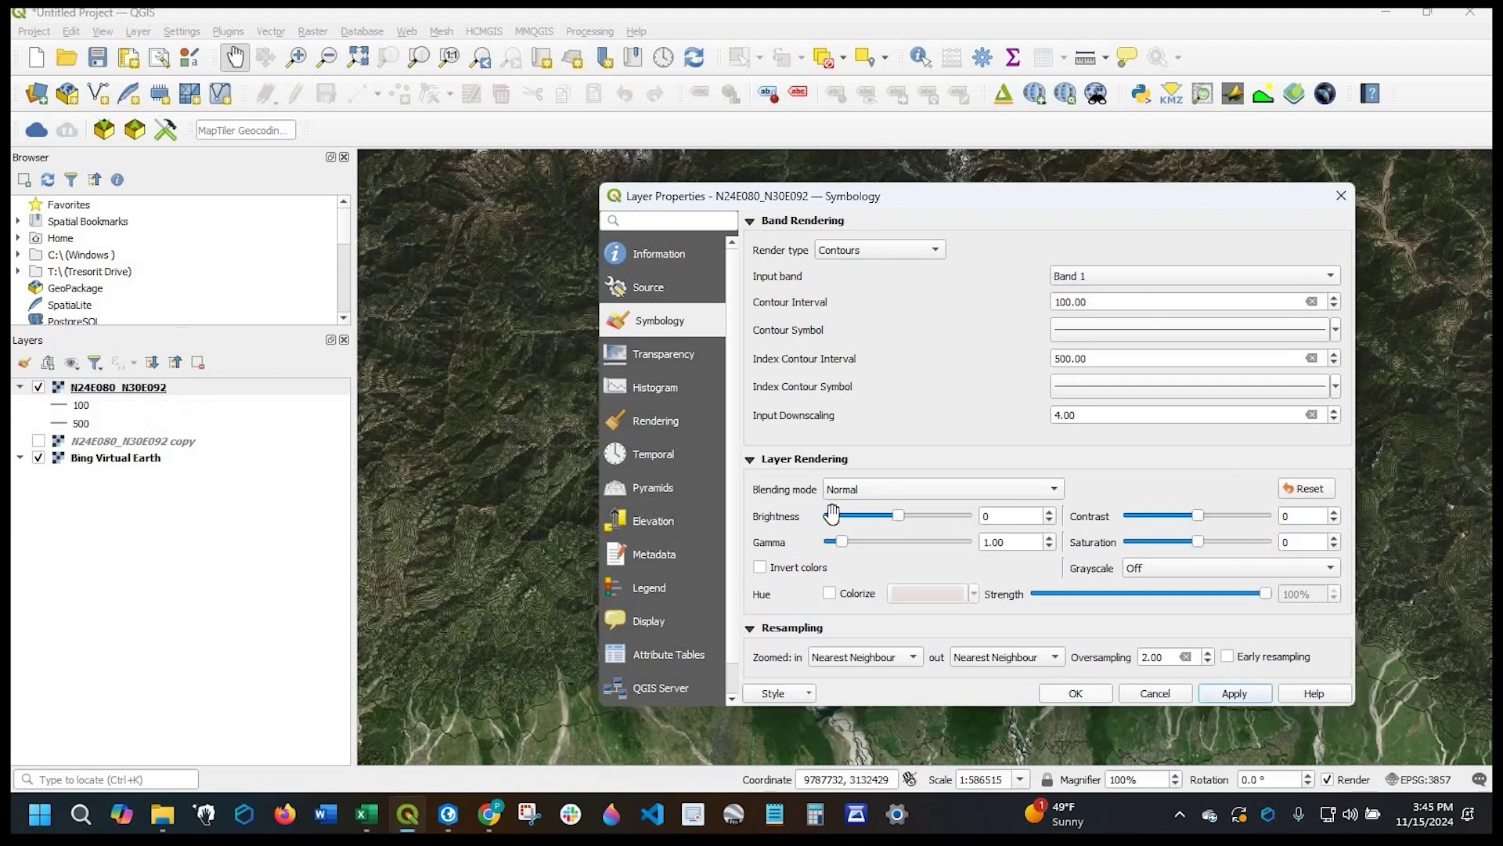
key("Escape")
Examine the contour lines over the Bing satellite imagery, both up close along the river valleys and across the wider mountain range.
scroll(748, 462, "up", 2)
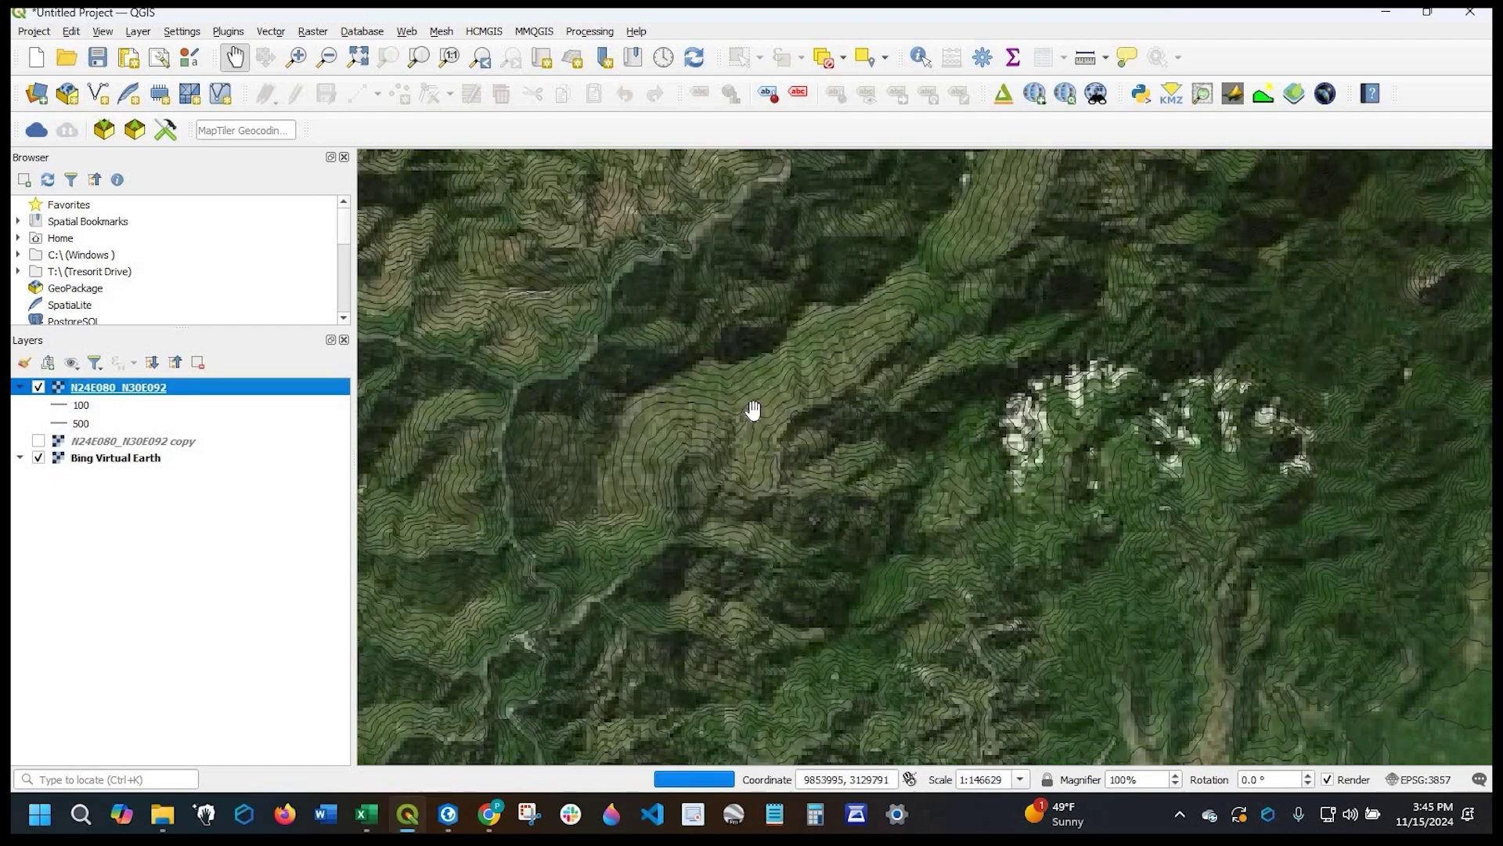
scroll(753, 409, "up", 1)
left_click_drag(472, 401, 695, 526)
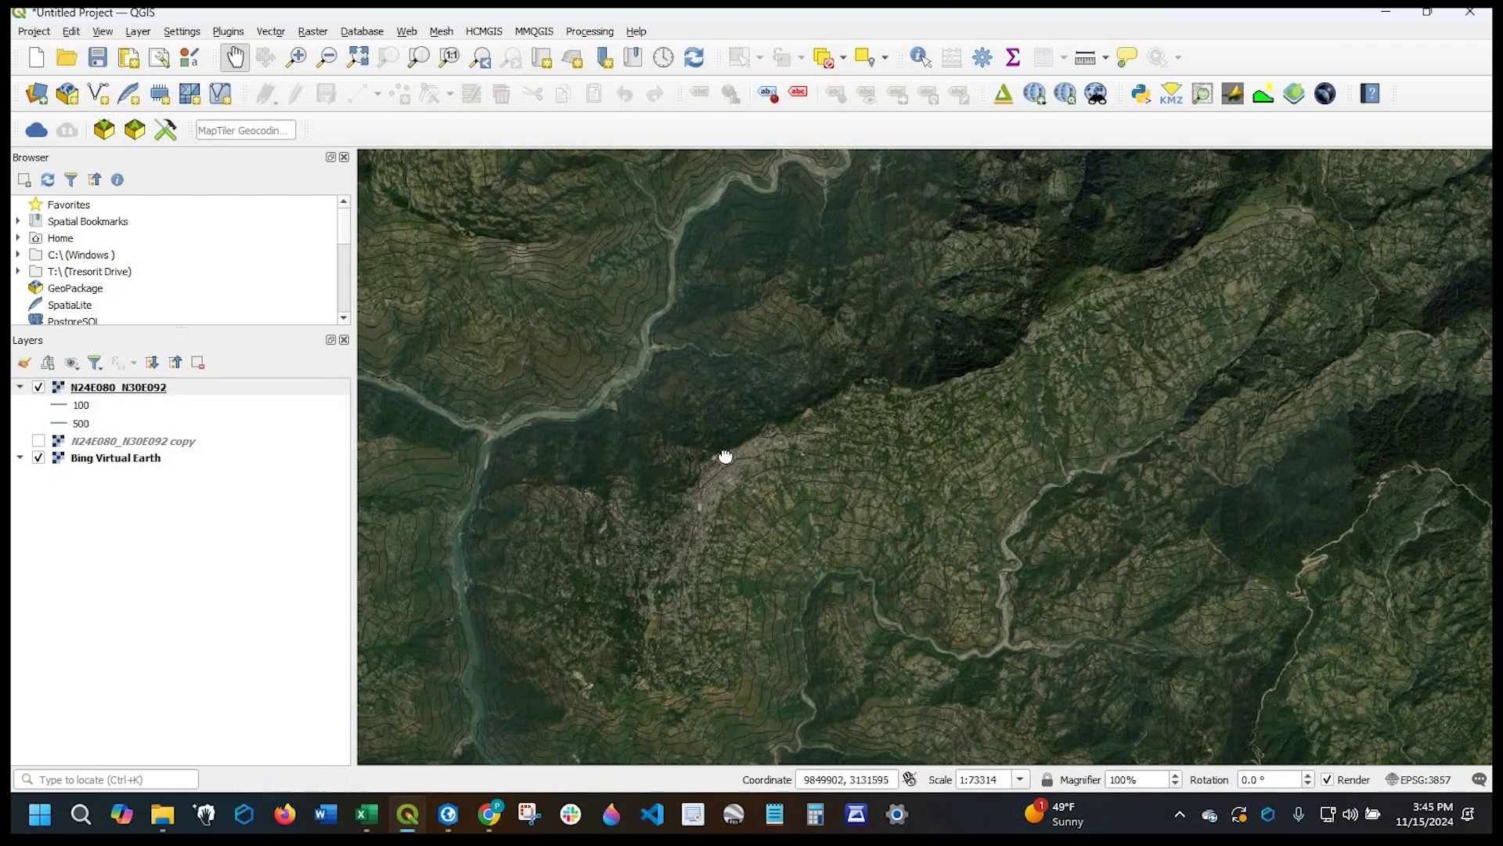
left_click_drag(872, 577, 772, 614)
scroll(1000, 577, "down", 1)
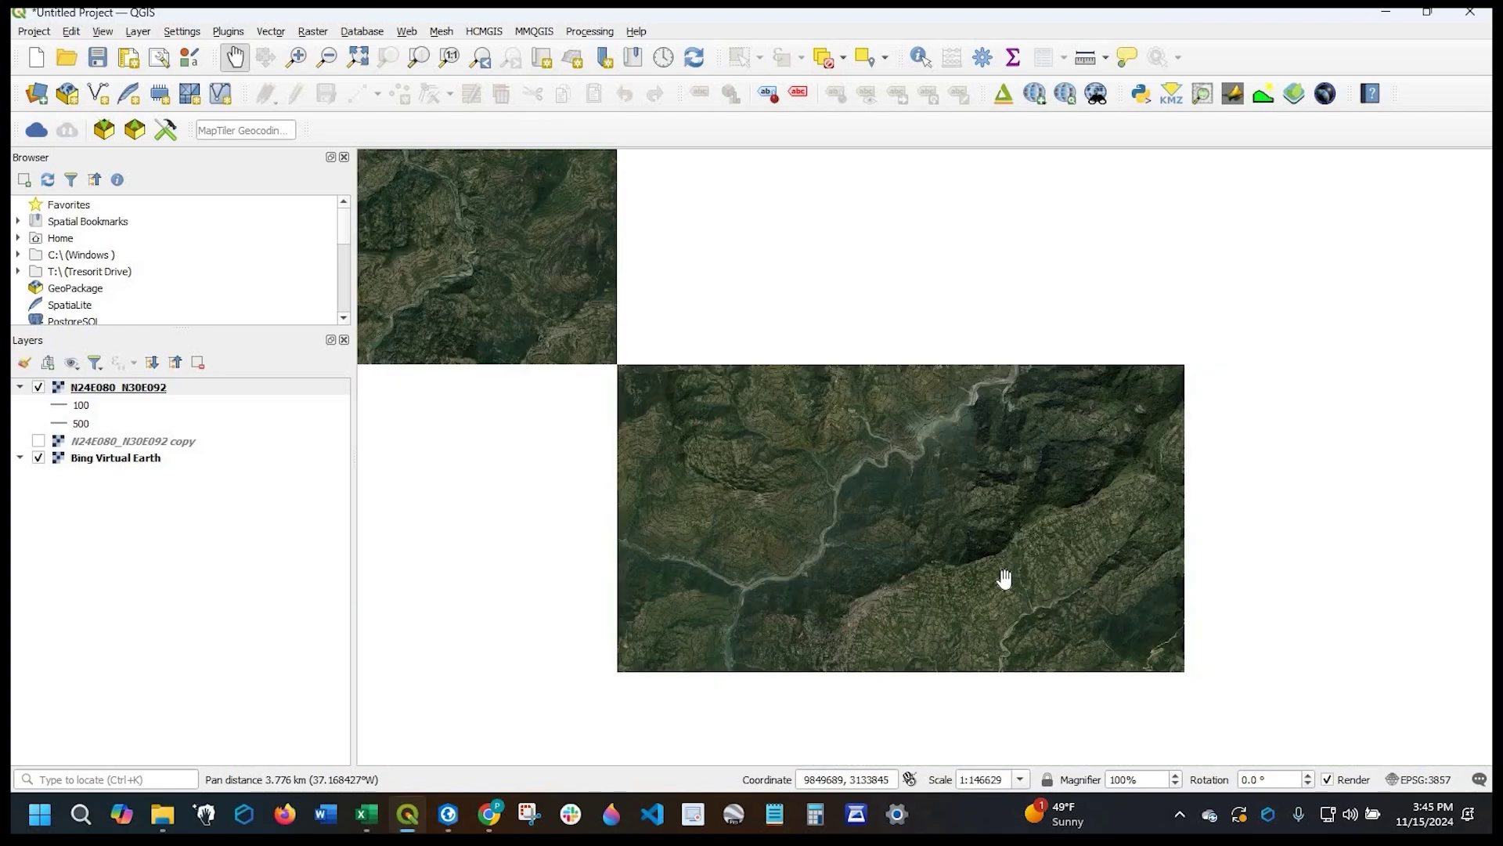
left_click_drag(855, 514, 631, 426)
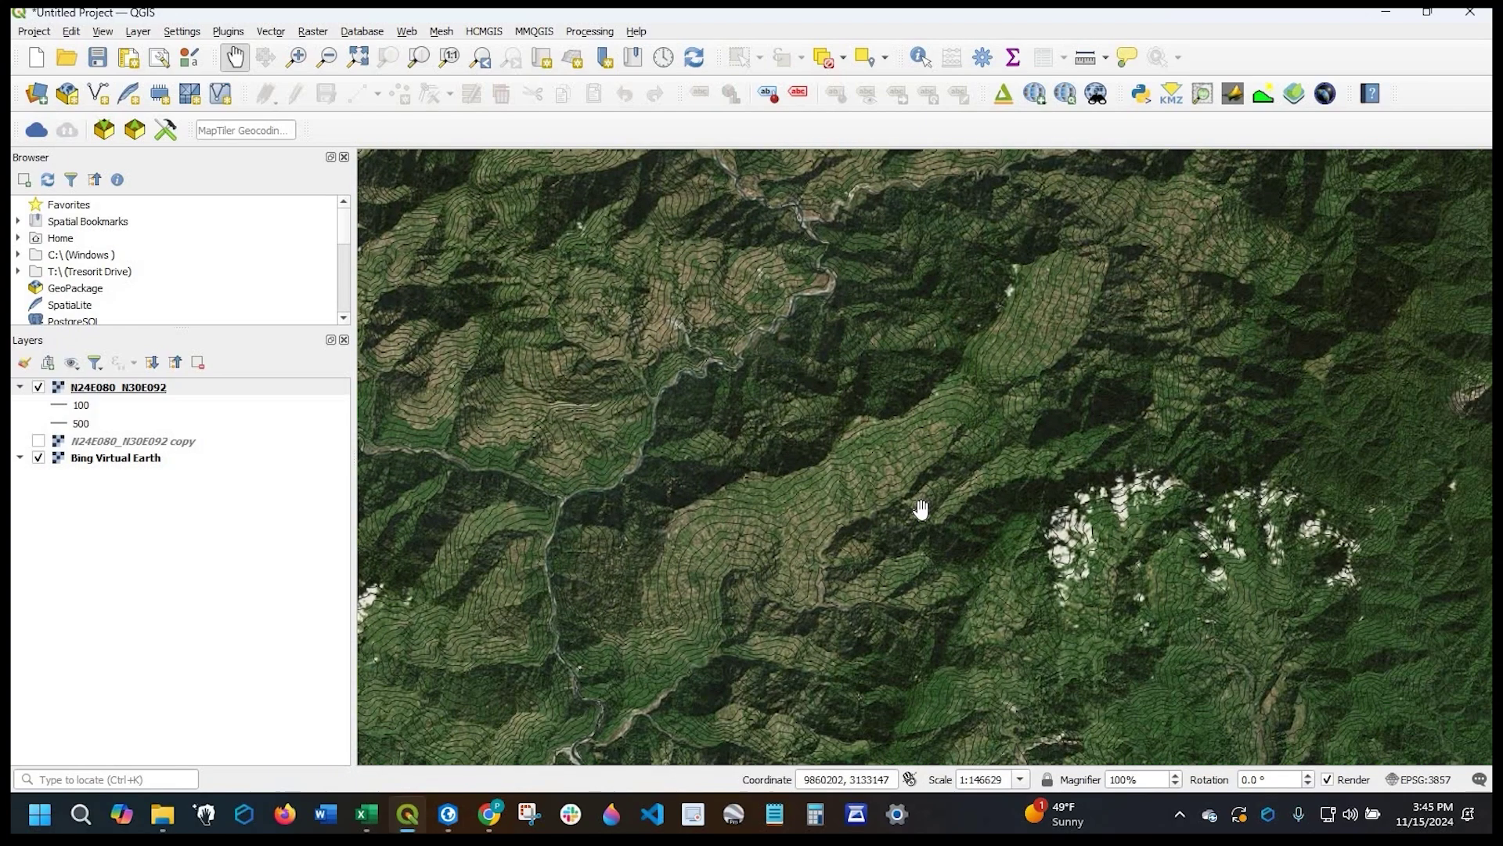
scroll(921, 509, "down", 3)
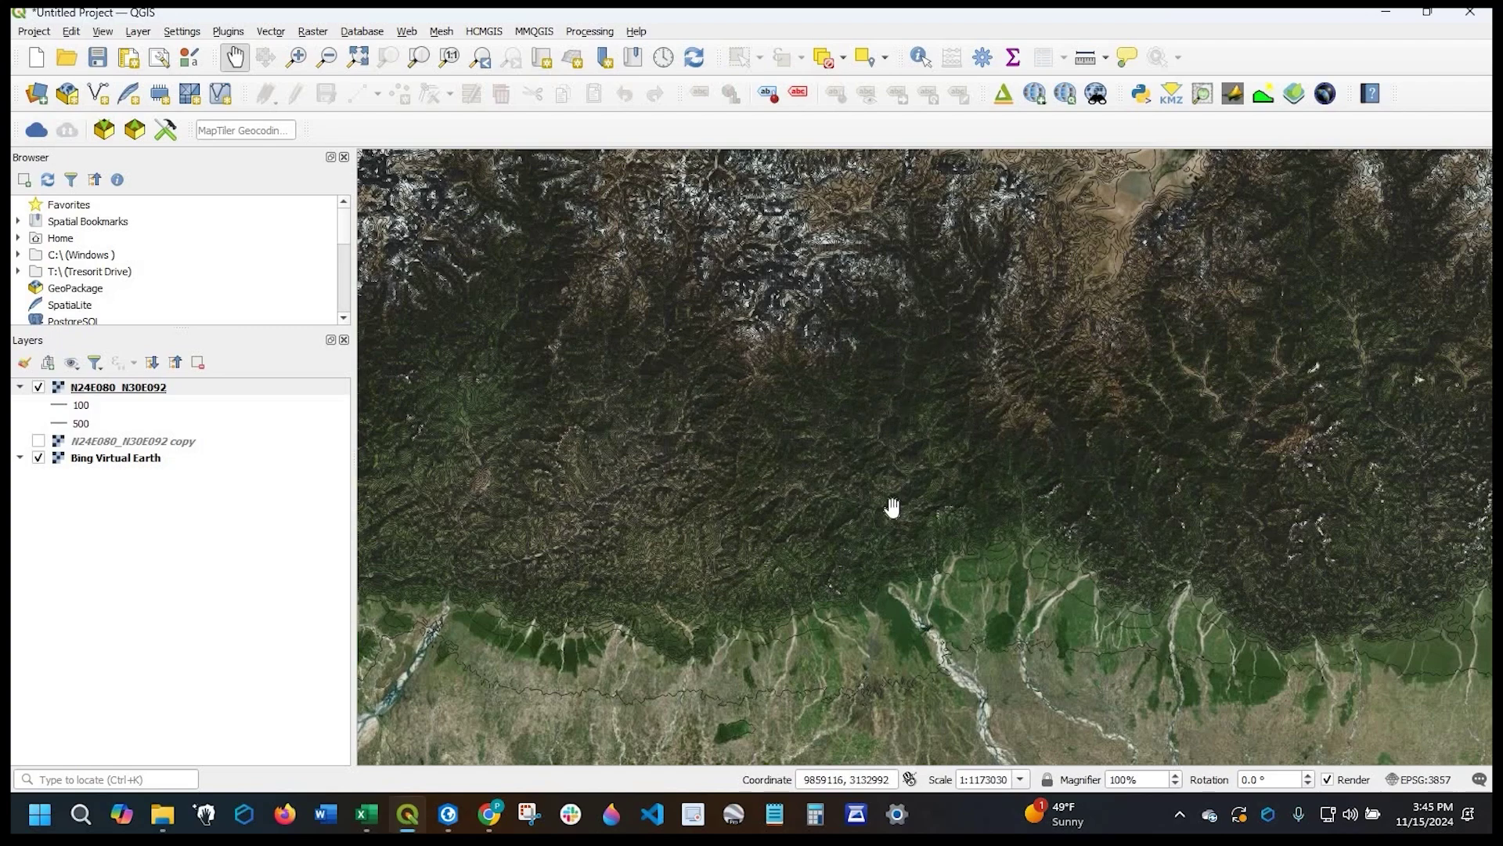
scroll(813, 423, "down", 1)
left_click_drag(813, 422, 771, 553)
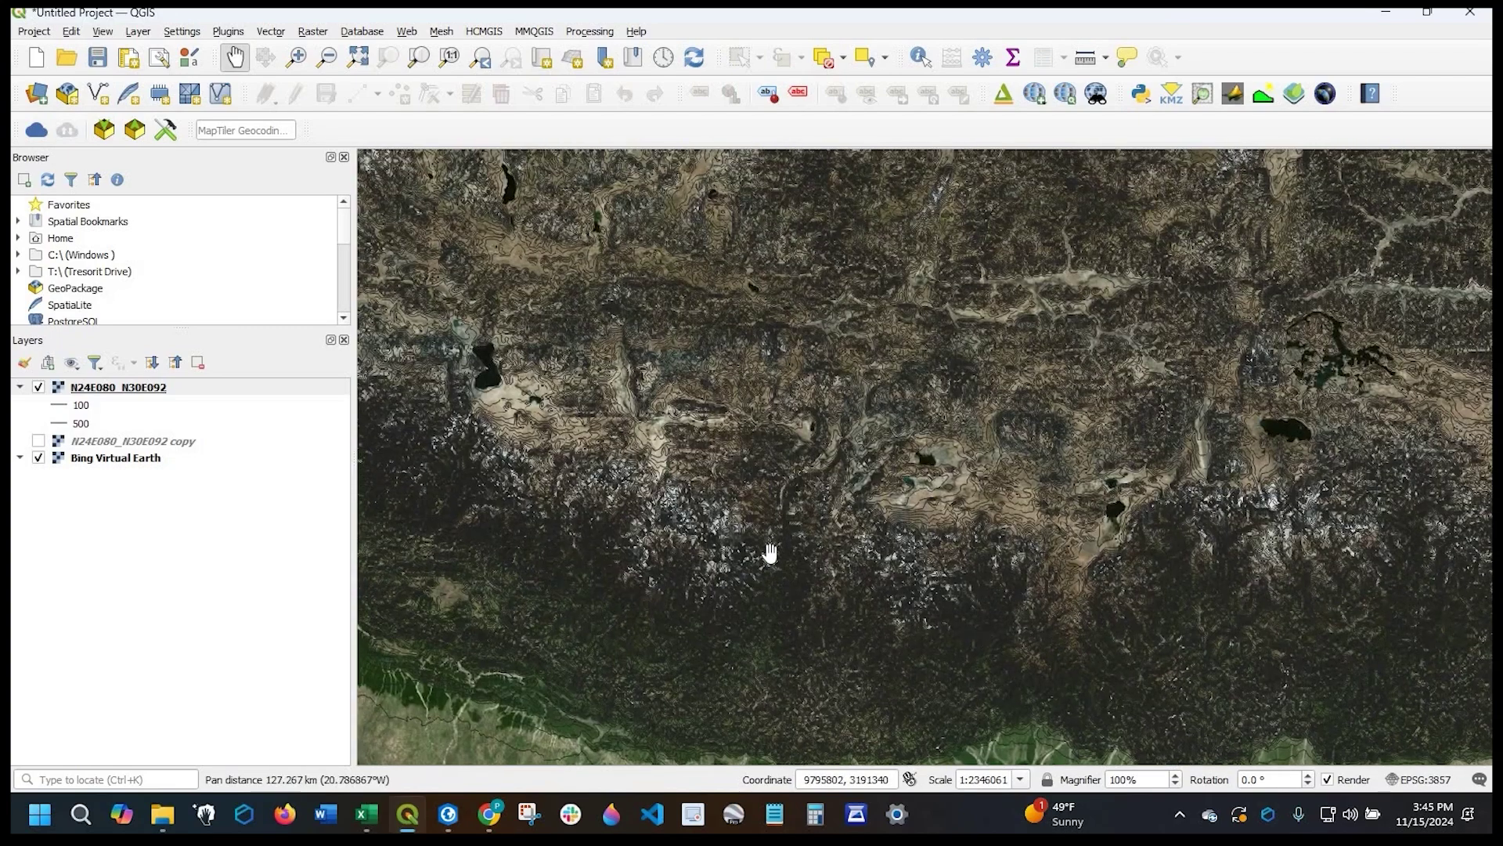
scroll(770, 553, "up", 1)
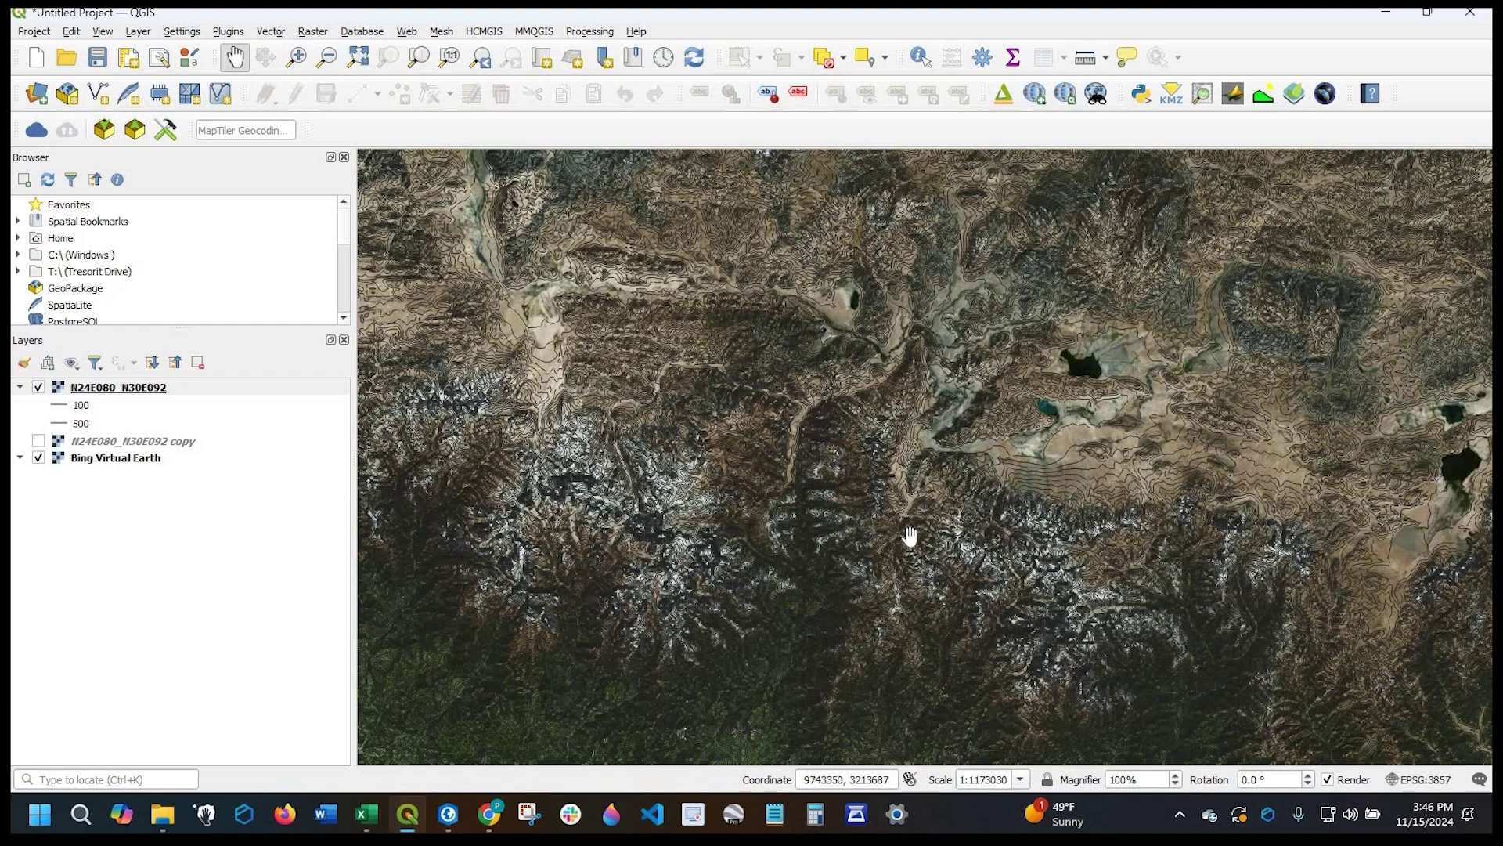
left_click_drag(906, 540, 981, 433)
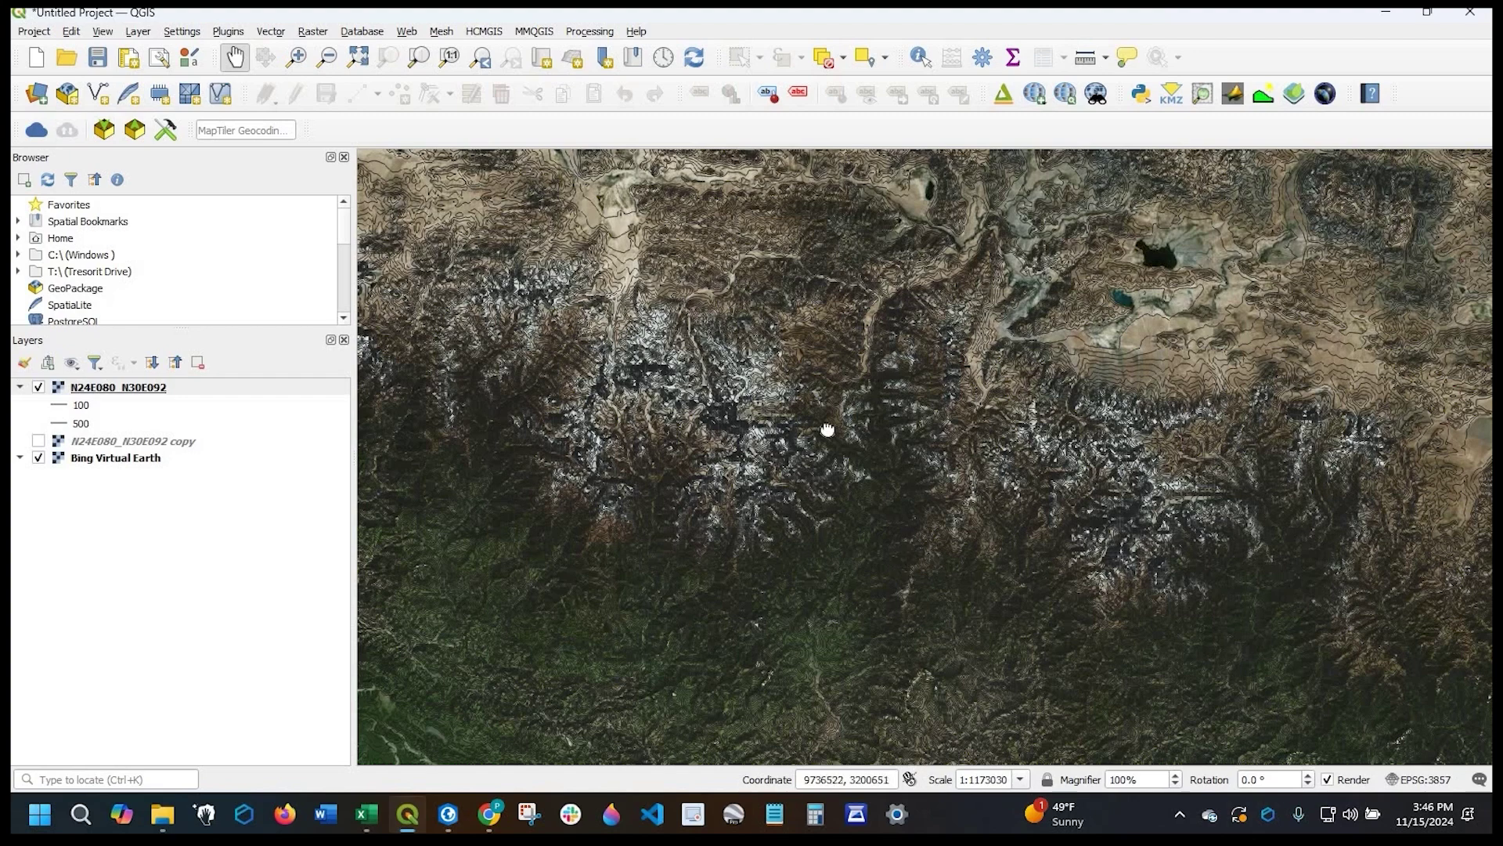
left_click_drag(935, 571, 830, 483)
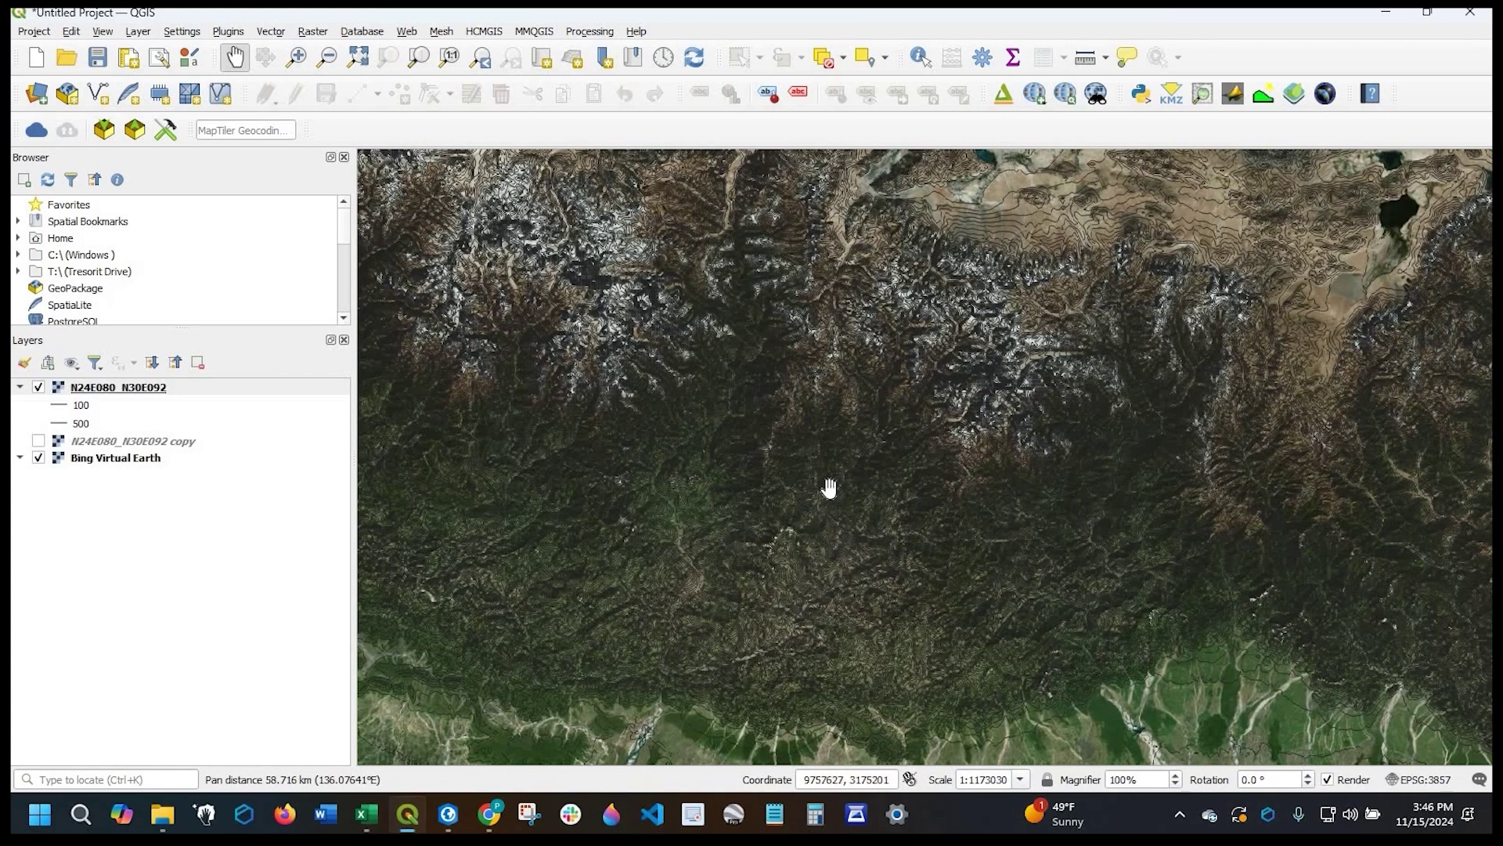